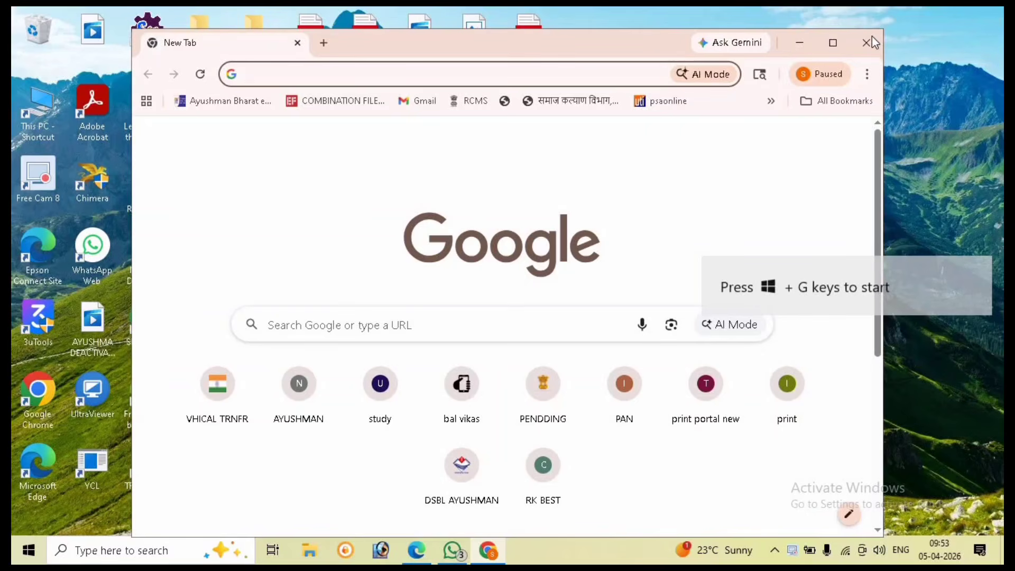
Step: Maximize Chrome and rerun the earlier 'apuni sarkar' Google search from history
{"action": "left_click", "coordinate": [833, 42]}
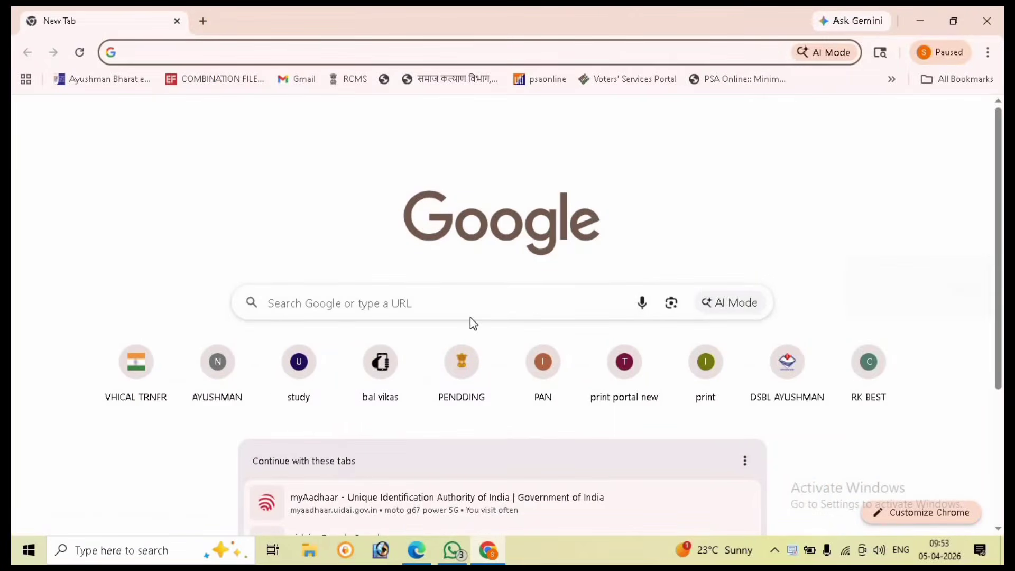
{"action": "left_click", "coordinate": [474, 305]}
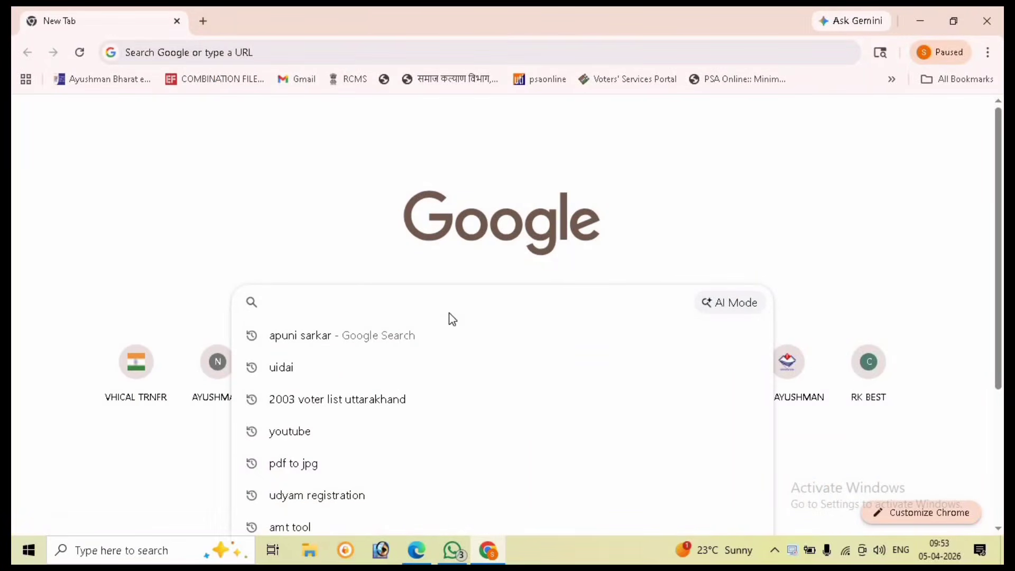
{"action": "left_click", "coordinate": [415, 336]}
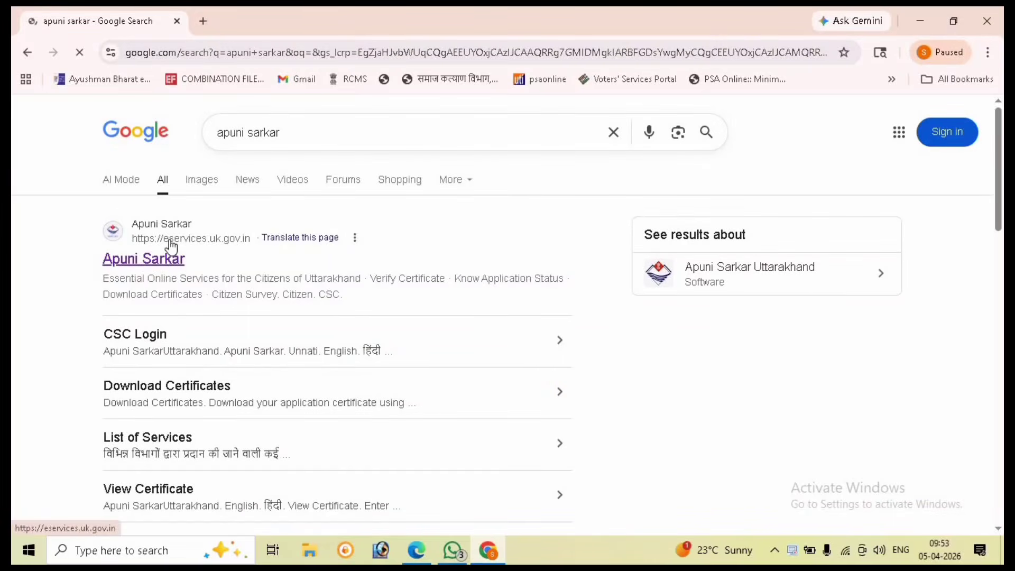
Step: Open the eservices.uk.gov.in result, dismiss the information notice, and scroll to the citizen login form
{"action": "left_click", "coordinate": [170, 254]}
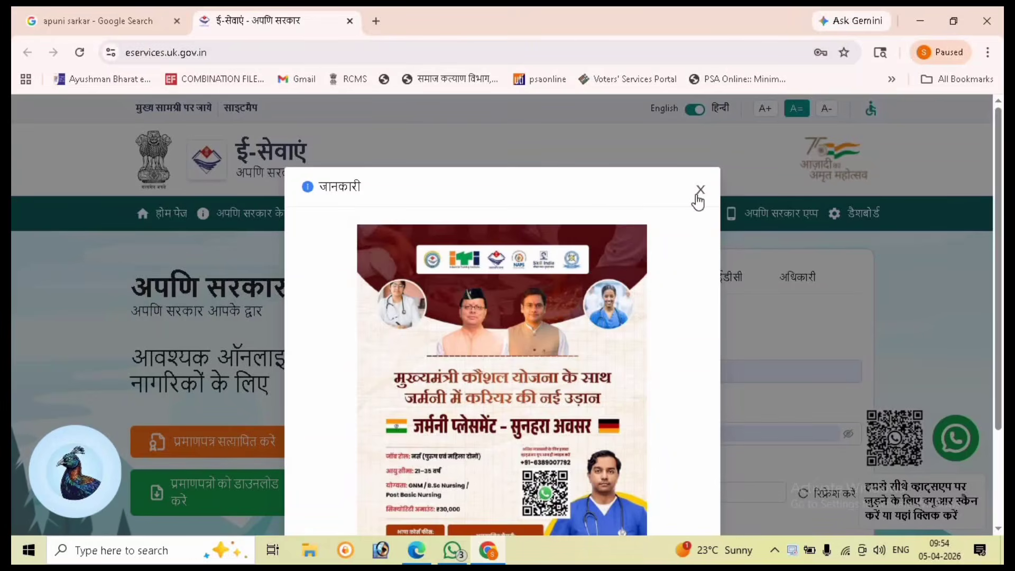
{"action": "left_click", "coordinate": [697, 197]}
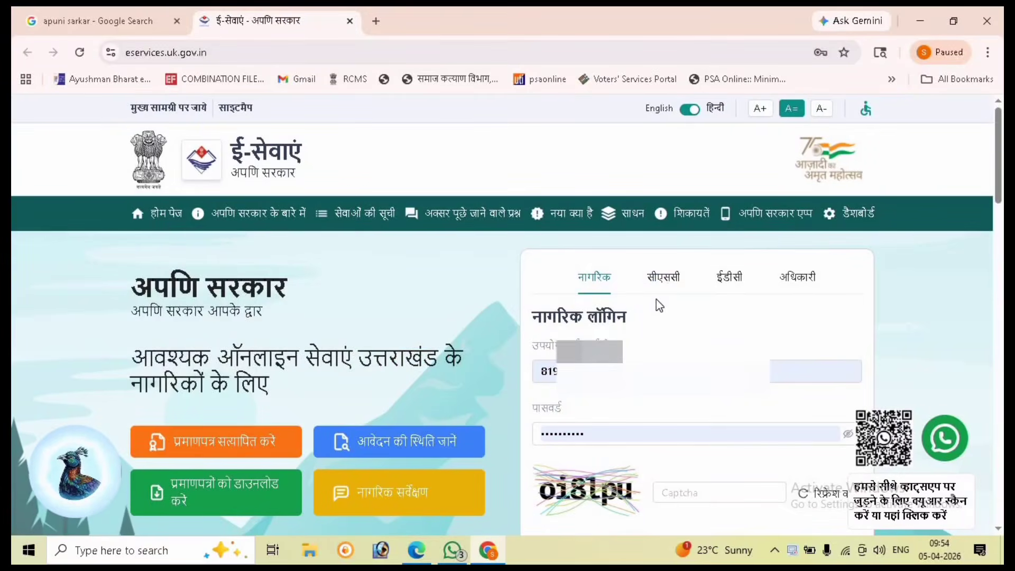
{"action": "scroll", "coordinate": [645, 341], "scroll_direction": "down", "scroll_amount": 3}
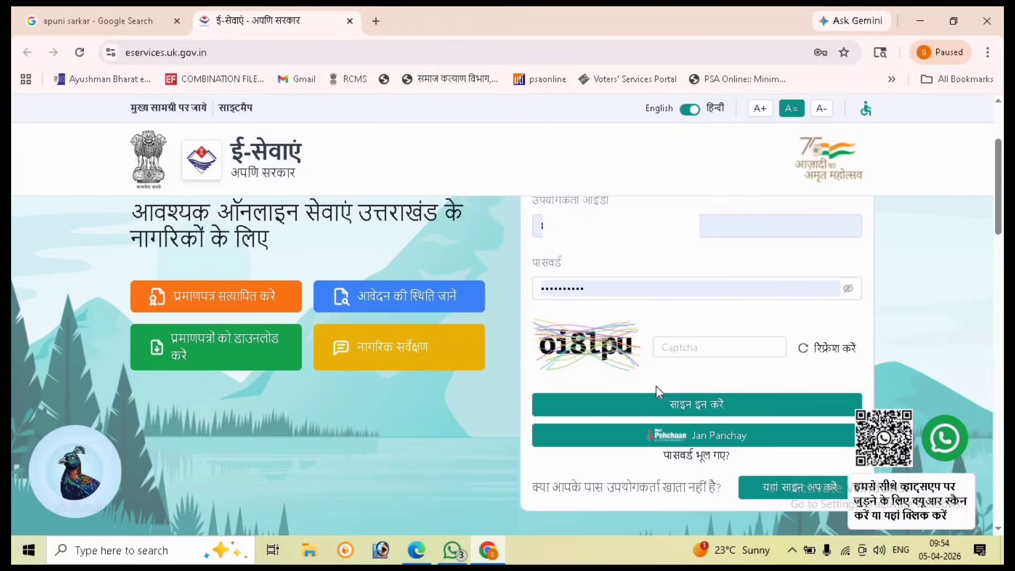
Step: Enter the captcha code from the image and submit the citizen login
{"action": "left_click", "coordinate": [669, 354]}
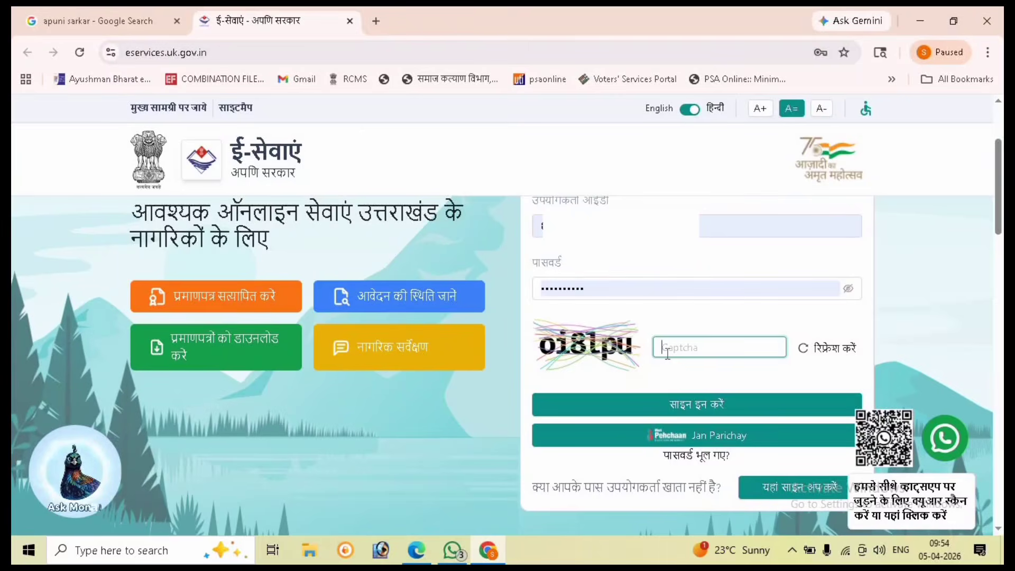
{"action": "type", "text": "oi8lpu"}
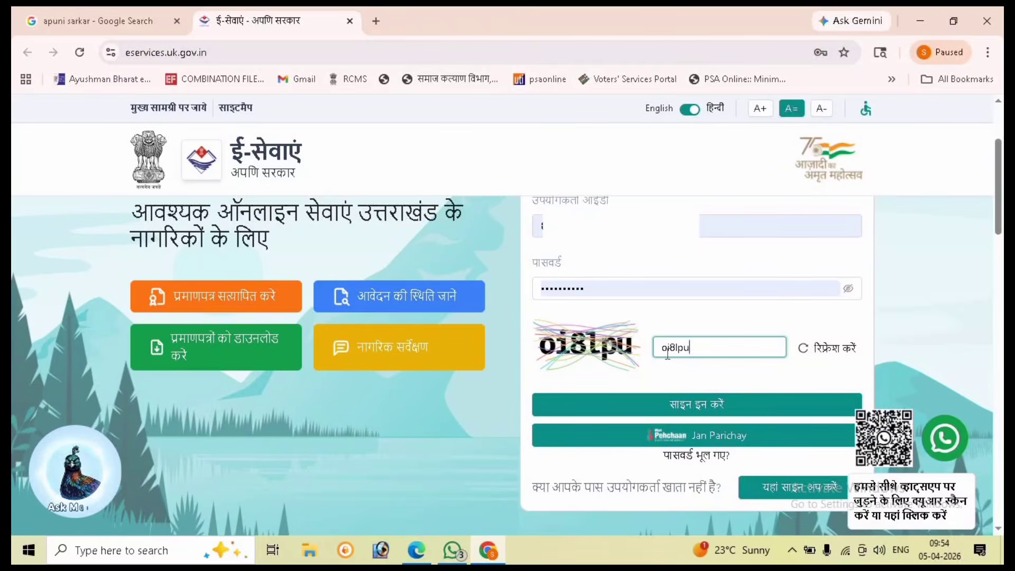
{"action": "left_click", "coordinate": [679, 403]}
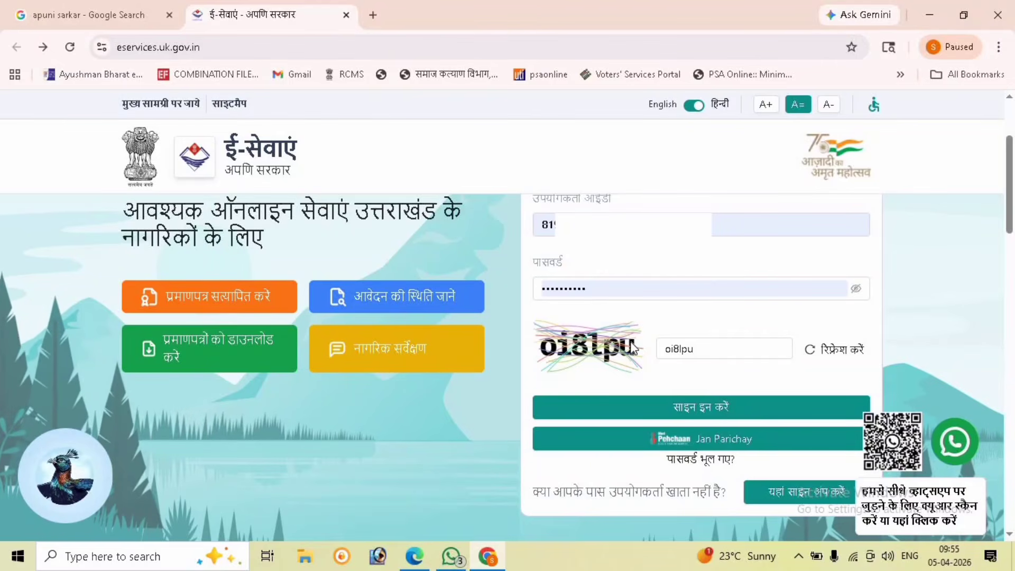
Step: Sign in and request a new पंचायतीराज विभाग application for परिवार रजिस्टर प्रतिलिपि
{"action": "left_click", "coordinate": [643, 413]}
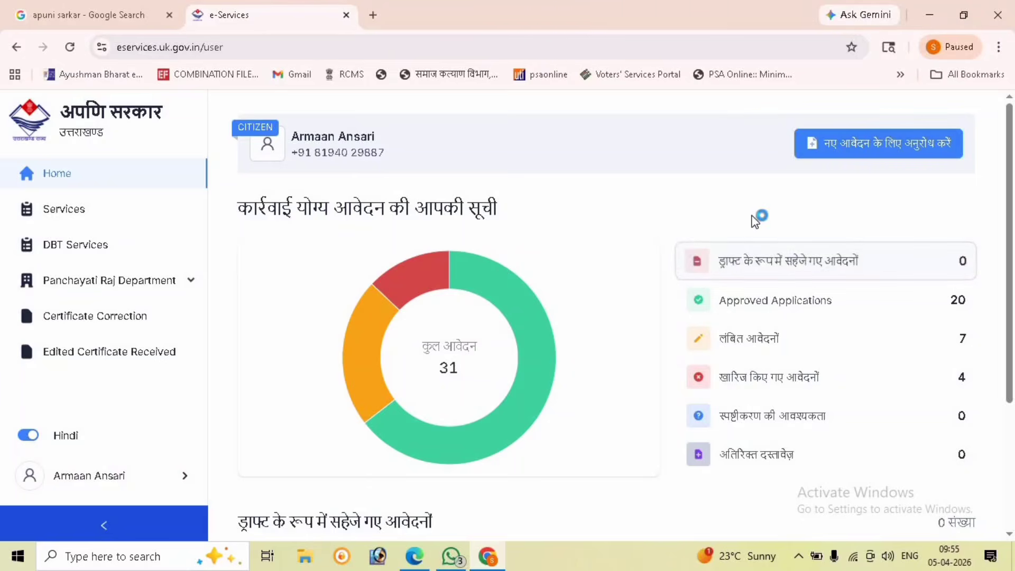
{"action": "left_click", "coordinate": [858, 149]}
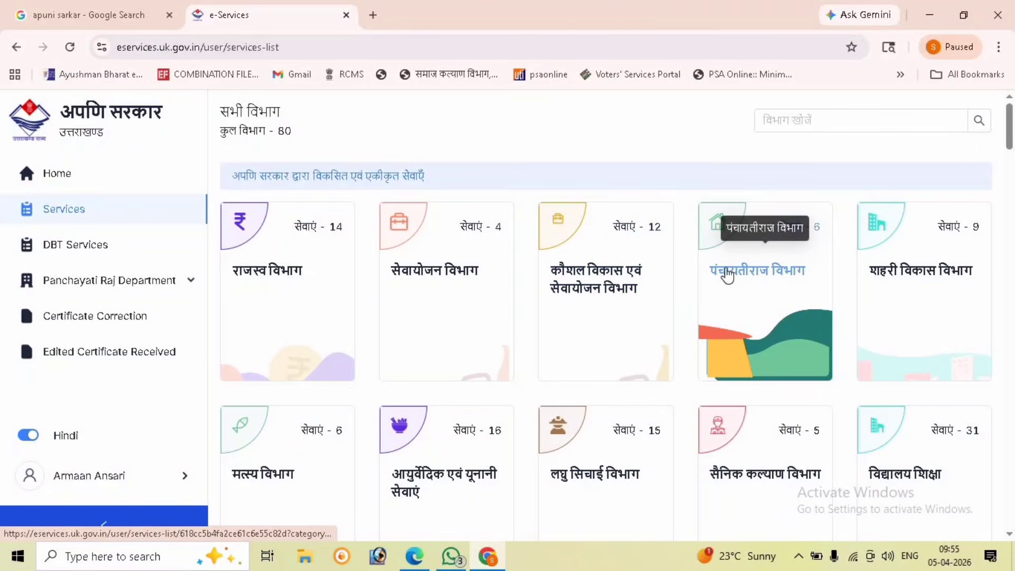
{"action": "left_click", "coordinate": [768, 259]}
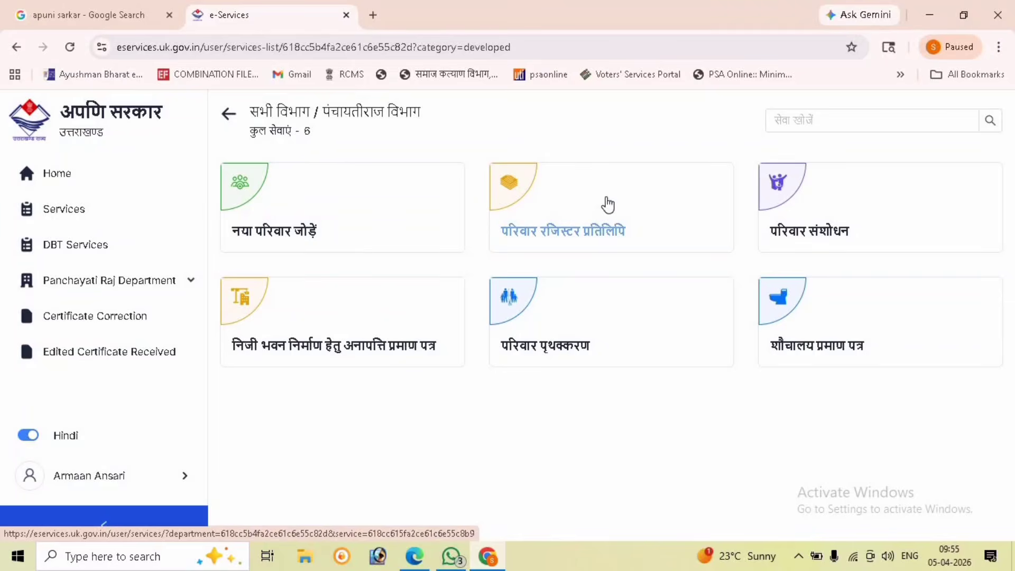
{"action": "left_click", "coordinate": [608, 205]}
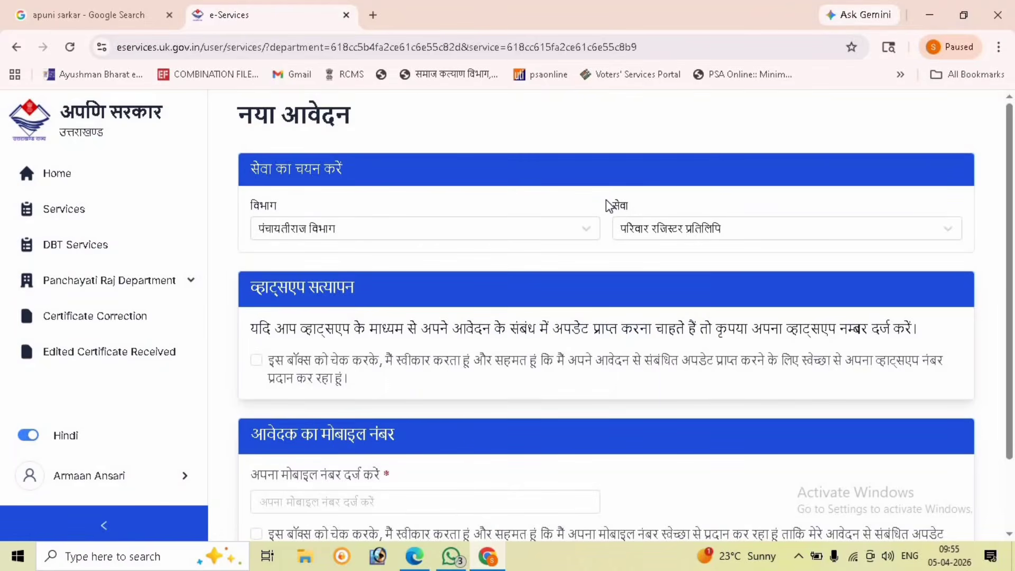
Step: Upload the WhatsApp image from a Desktop folder as the applicant photo, slightly zoomed, and confirm the crop
{"action": "scroll", "coordinate": [459, 435], "scroll_direction": "down", "scroll_amount": 1}
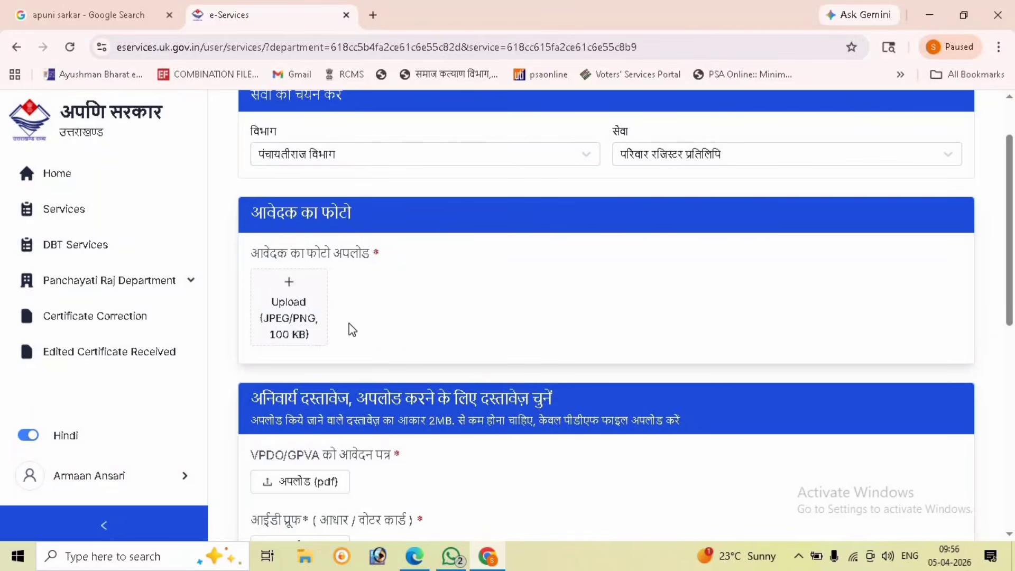
{"action": "left_click", "coordinate": [300, 318]}
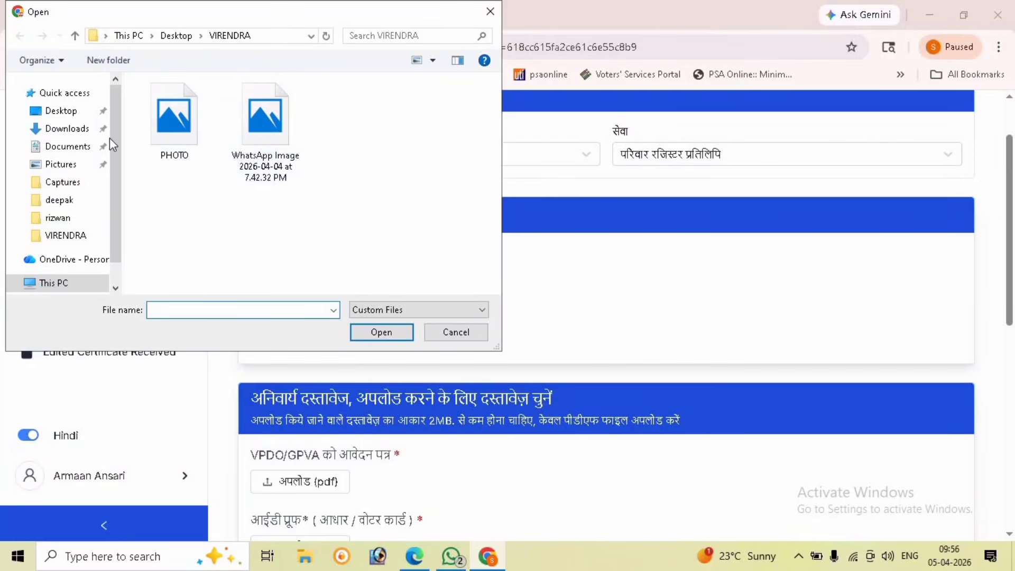
{"action": "left_click", "coordinate": [39, 112]}
{"action": "scroll", "coordinate": [134, 154], "scroll_direction": "down", "scroll_amount": 2}
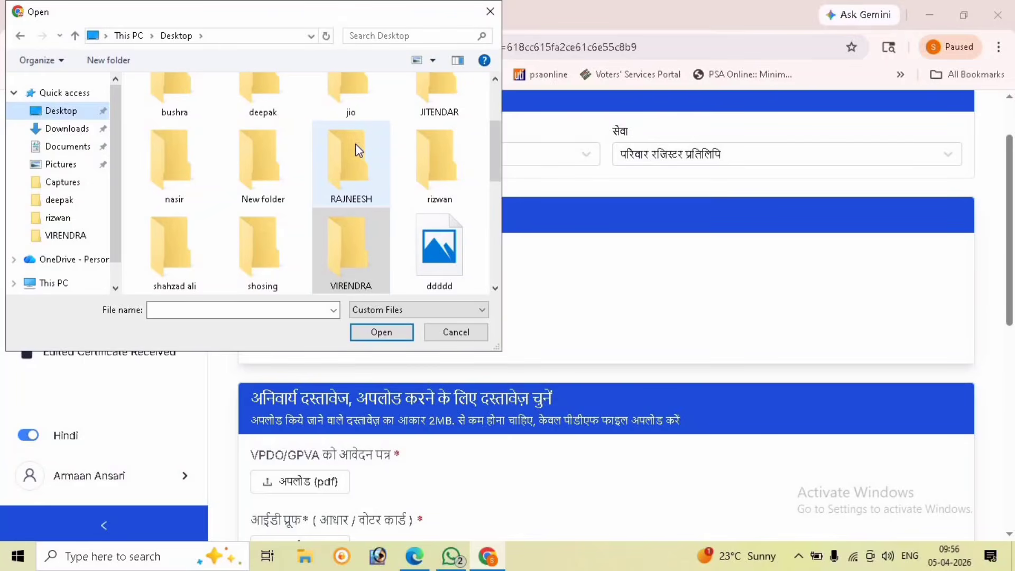
{"action": "scroll", "coordinate": [294, 177], "scroll_direction": "up", "scroll_amount": 3}
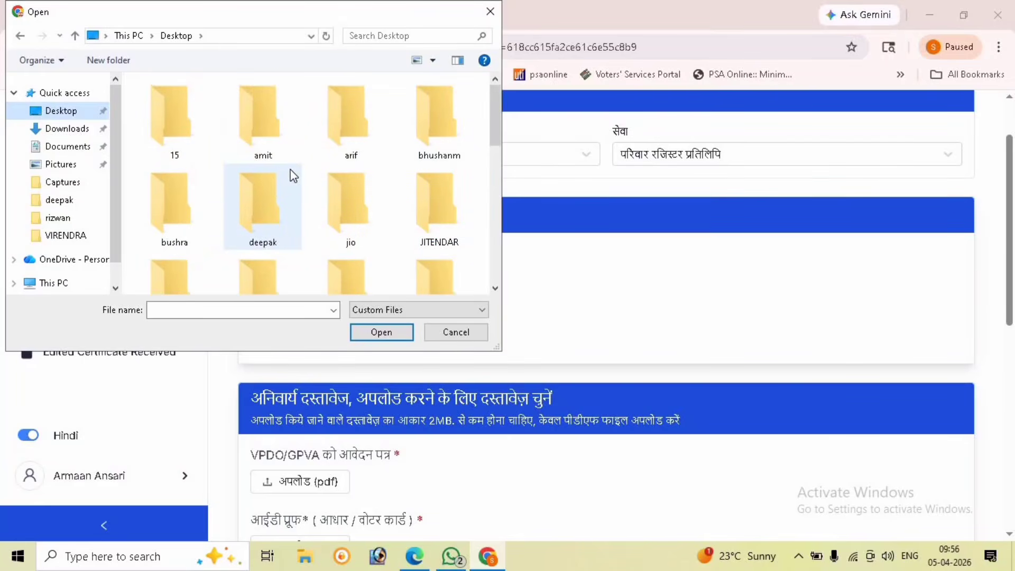
{"action": "left_click", "coordinate": [266, 262]}
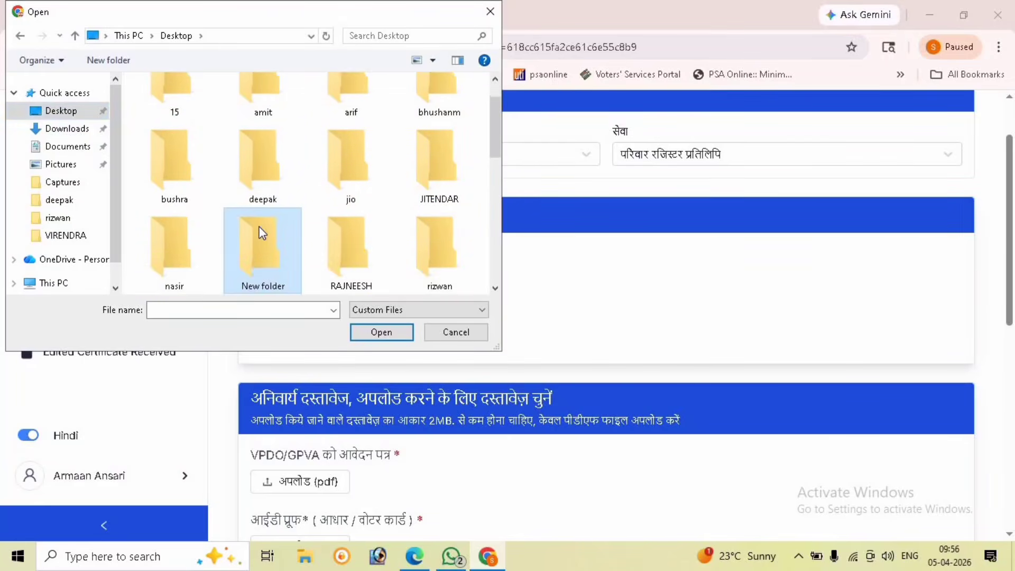
{"action": "left_click", "coordinate": [258, 153]}
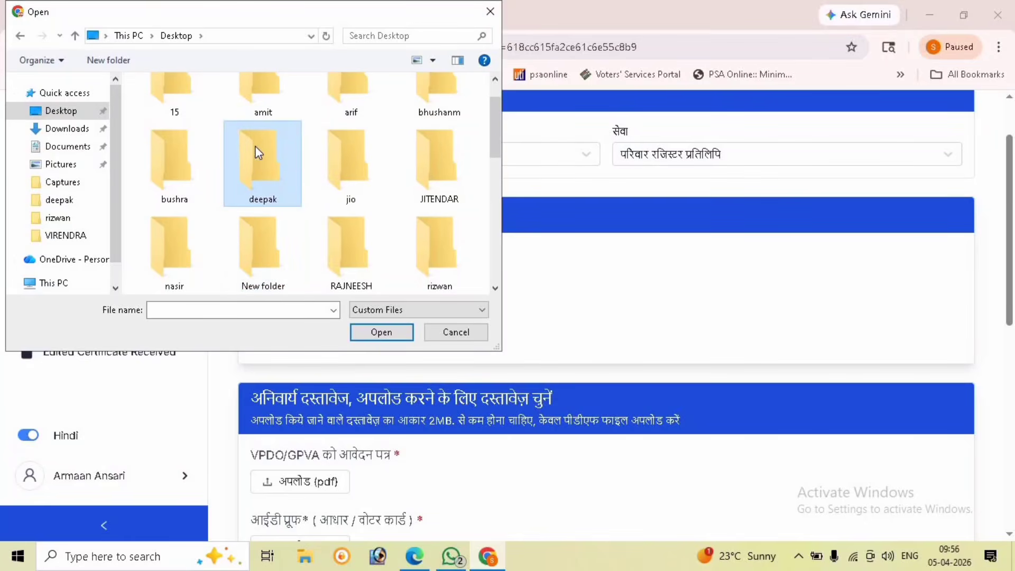
{"action": "double_click", "coordinate": [259, 153]}
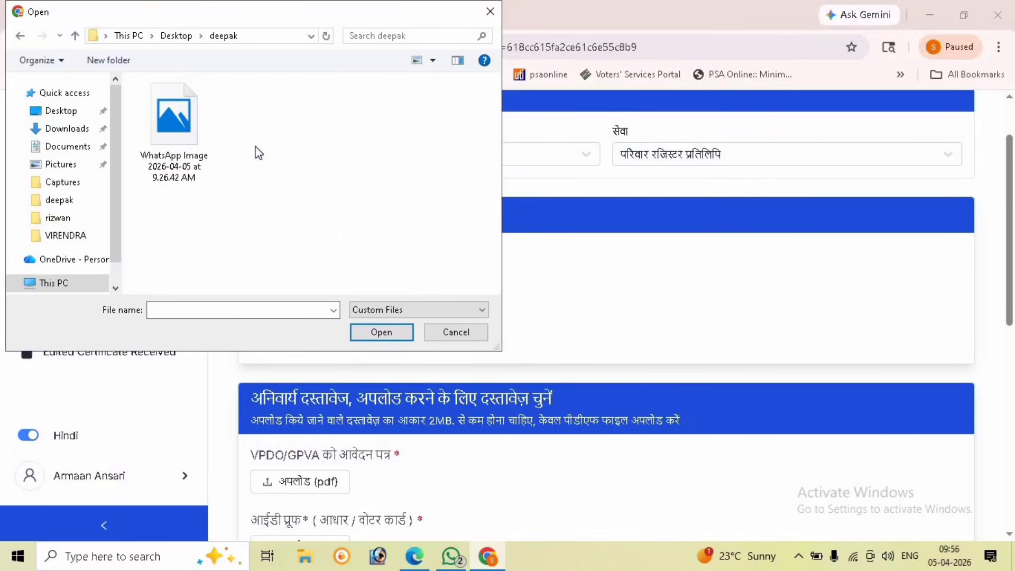
{"action": "double_click", "coordinate": [185, 143]}
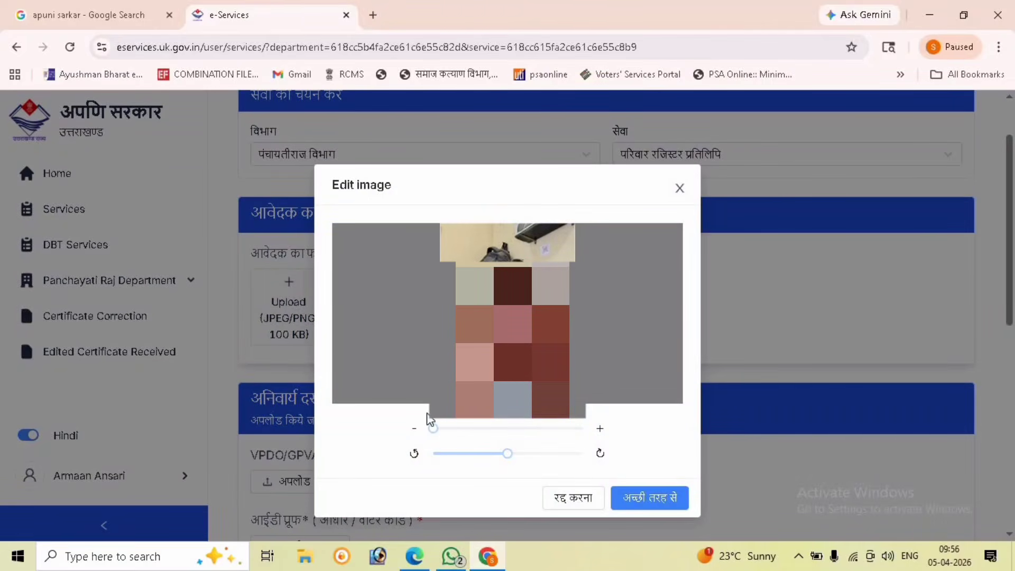
{"action": "left_click", "coordinate": [456, 431]}
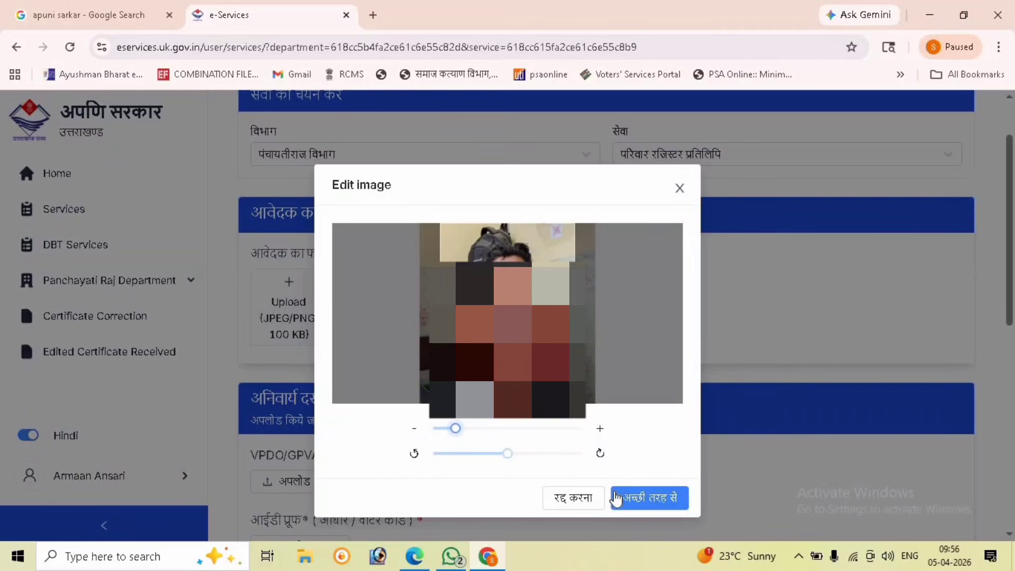
{"action": "left_click", "coordinate": [615, 496]}
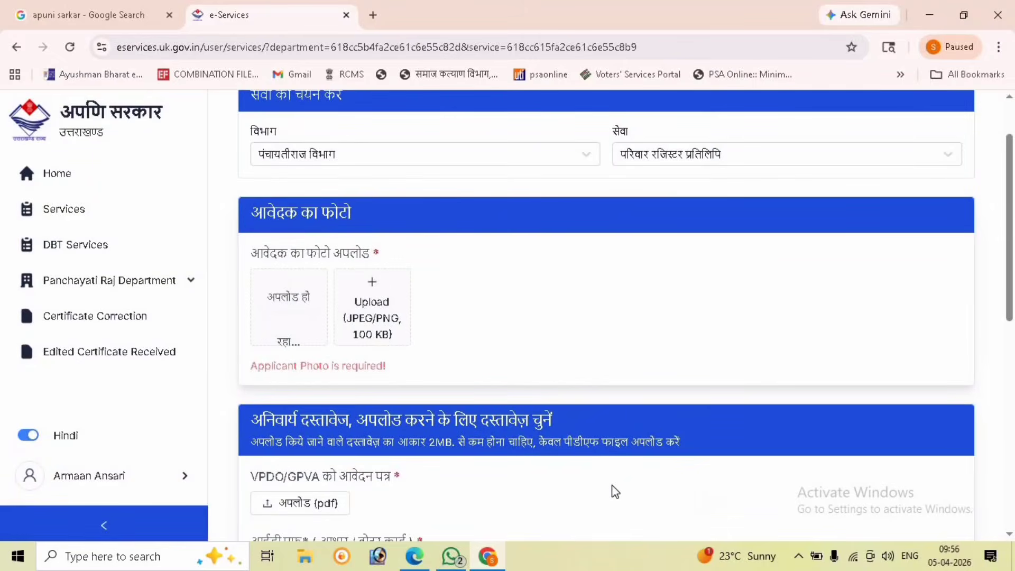
Step: Attach app.pdf as the VPDO/GPVA application document
{"action": "scroll", "coordinate": [398, 407], "scroll_direction": "down", "scroll_amount": 3}
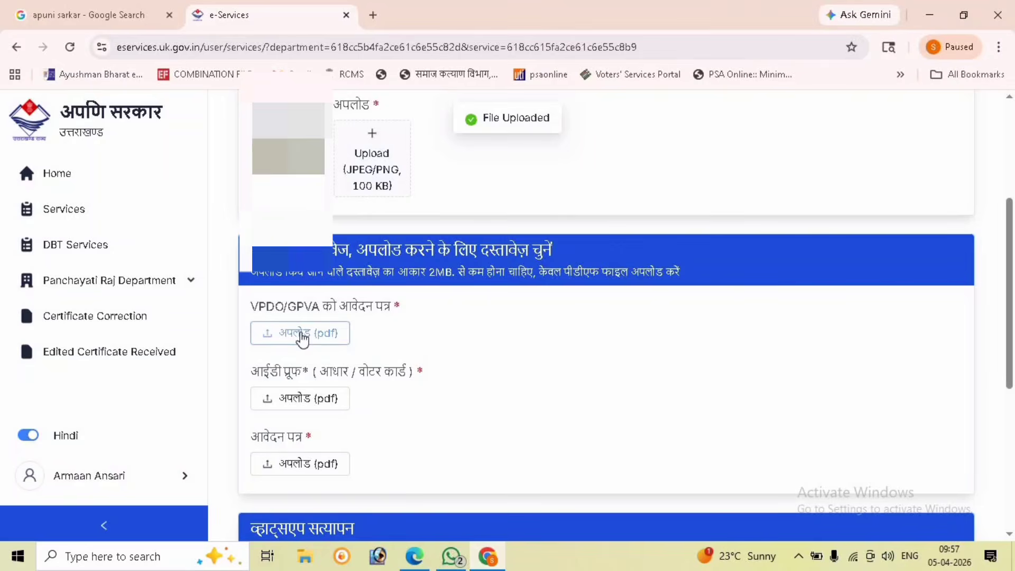
{"action": "left_click", "coordinate": [303, 338]}
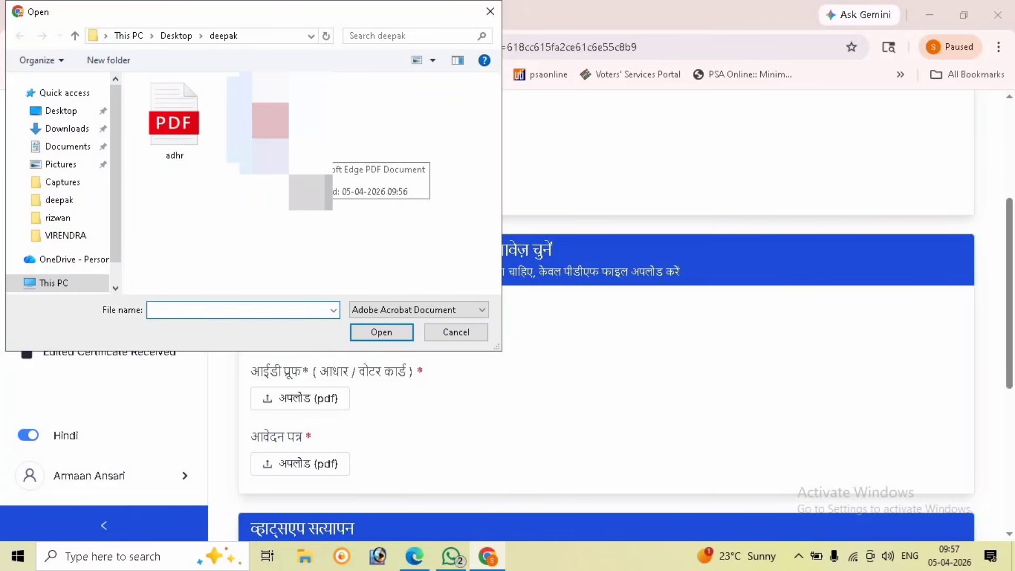
{"action": "double_click", "coordinate": [271, 138]}
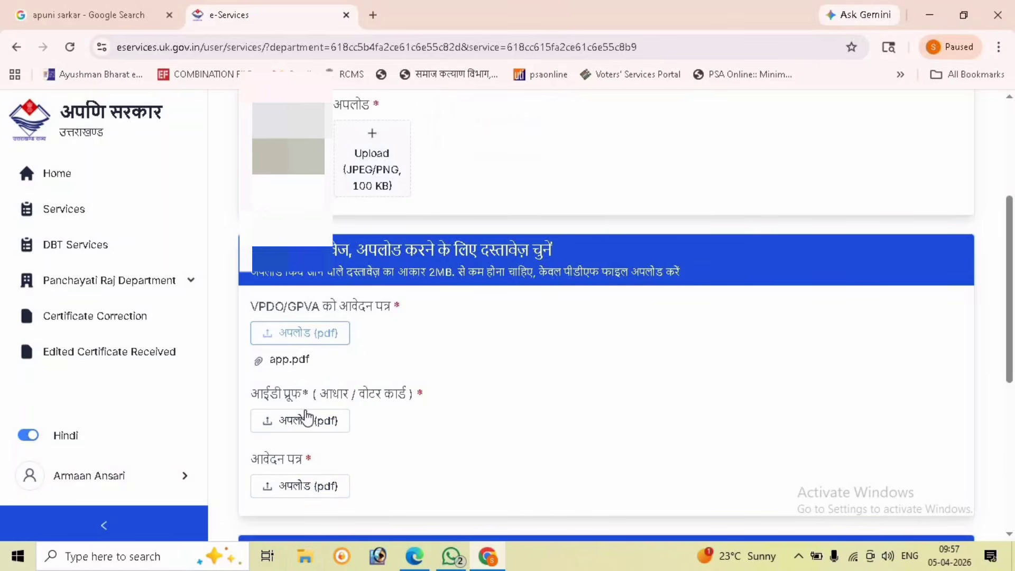
Step: Attach adhr.pdf as the ID proof and app.pdf as the application form
{"action": "left_click", "coordinate": [307, 421]}
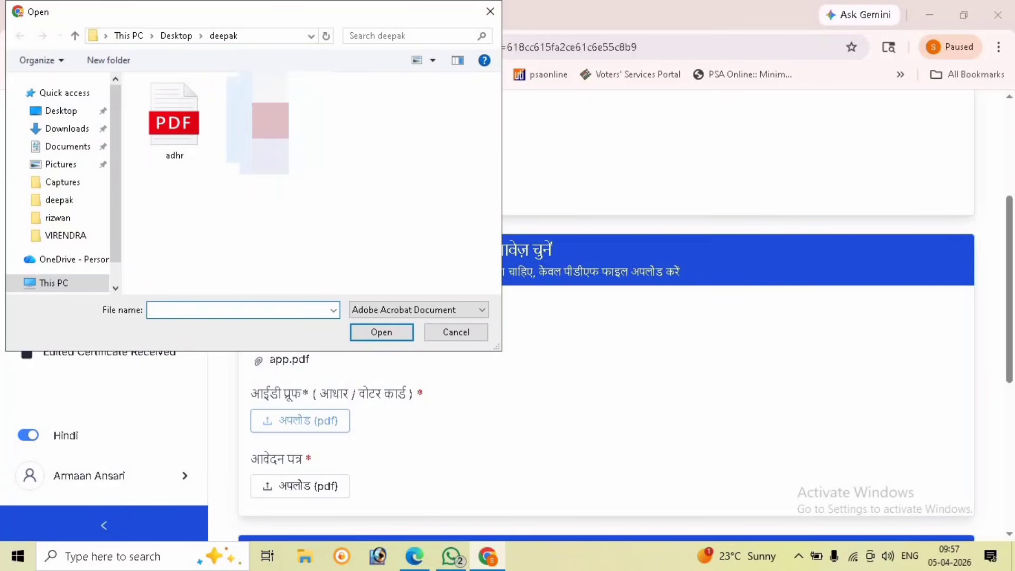
{"action": "double_click", "coordinate": [169, 139]}
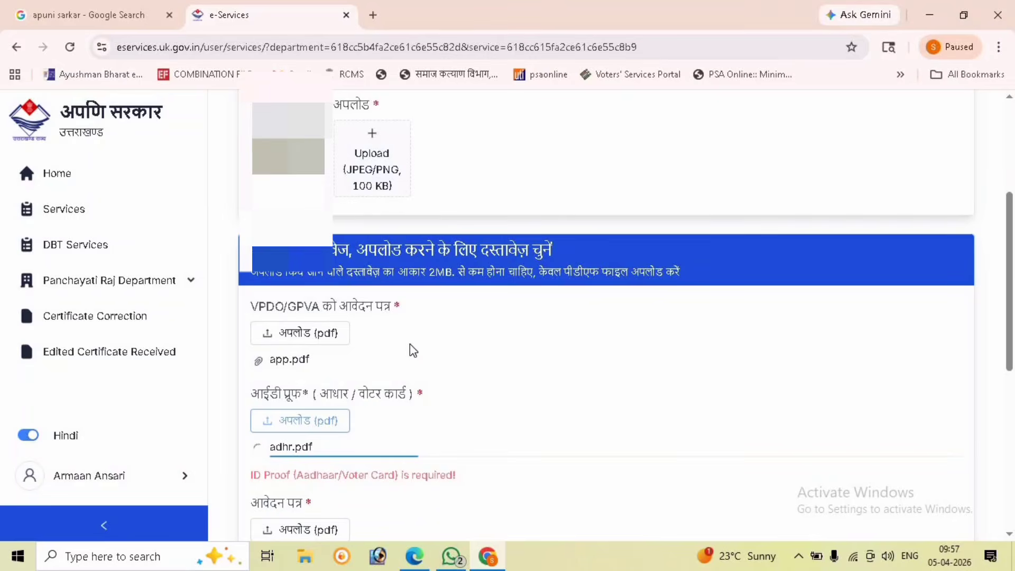
{"action": "scroll", "coordinate": [408, 341], "scroll_direction": "down", "scroll_amount": 1}
{"action": "scroll", "coordinate": [407, 341], "scroll_direction": "down", "scroll_amount": 1}
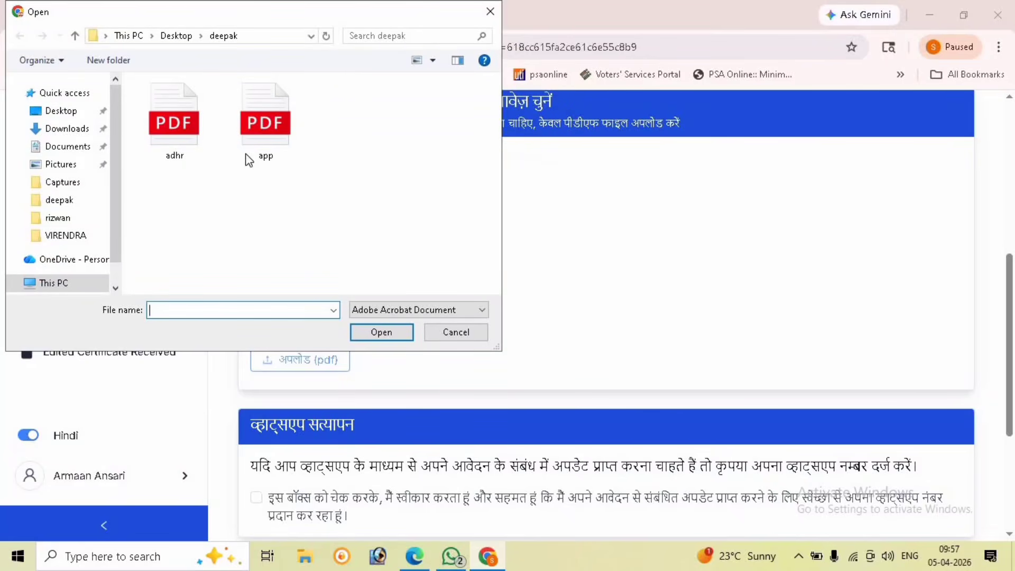
{"action": "double_click", "coordinate": [279, 125]}
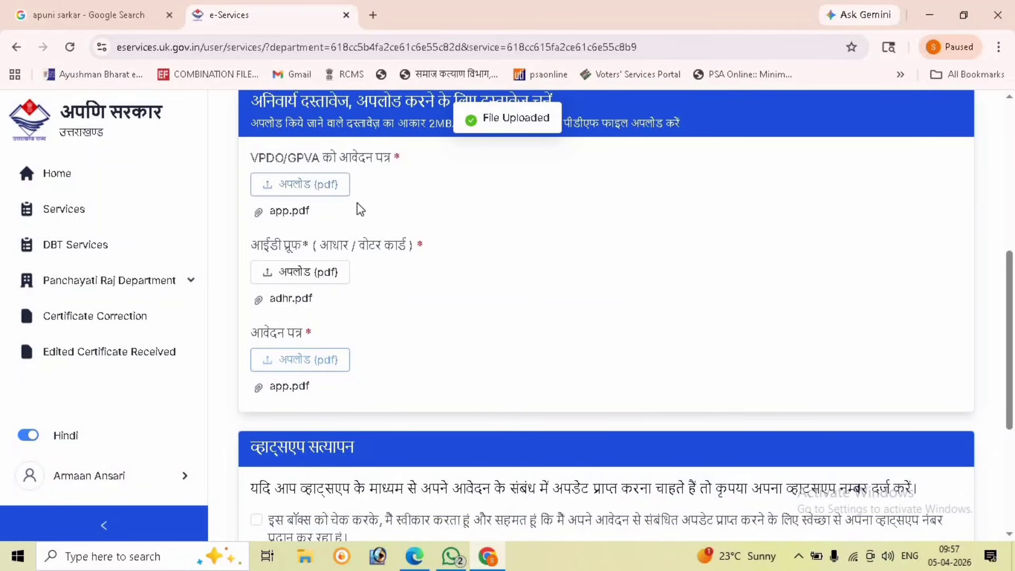
Step: Enter the applicant's mobile number, leave the consent box unticked, and re-enter the corrected number
{"action": "scroll", "coordinate": [378, 264], "scroll_direction": "down", "scroll_amount": 5}
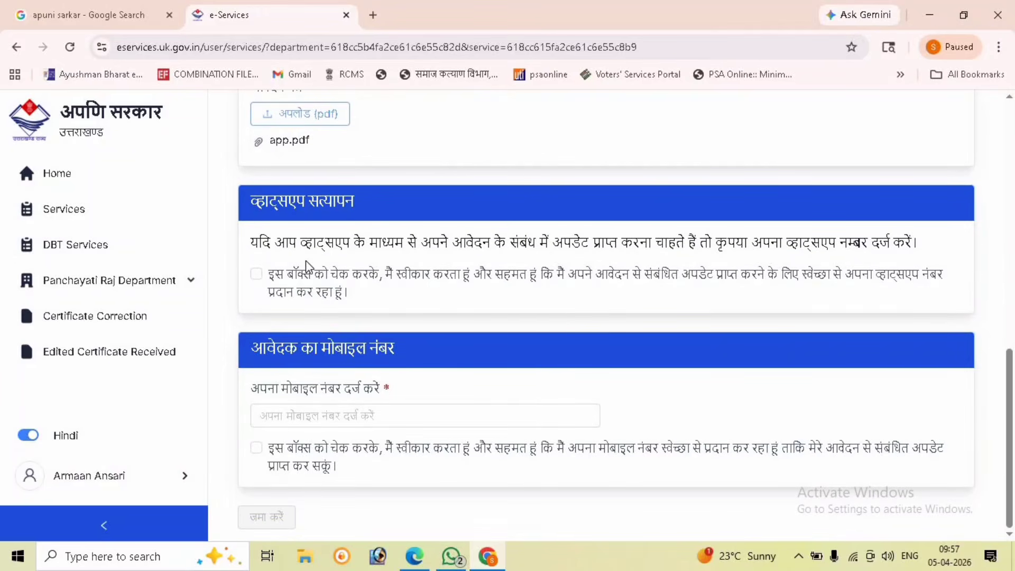
{"action": "left_click", "coordinate": [306, 411]}
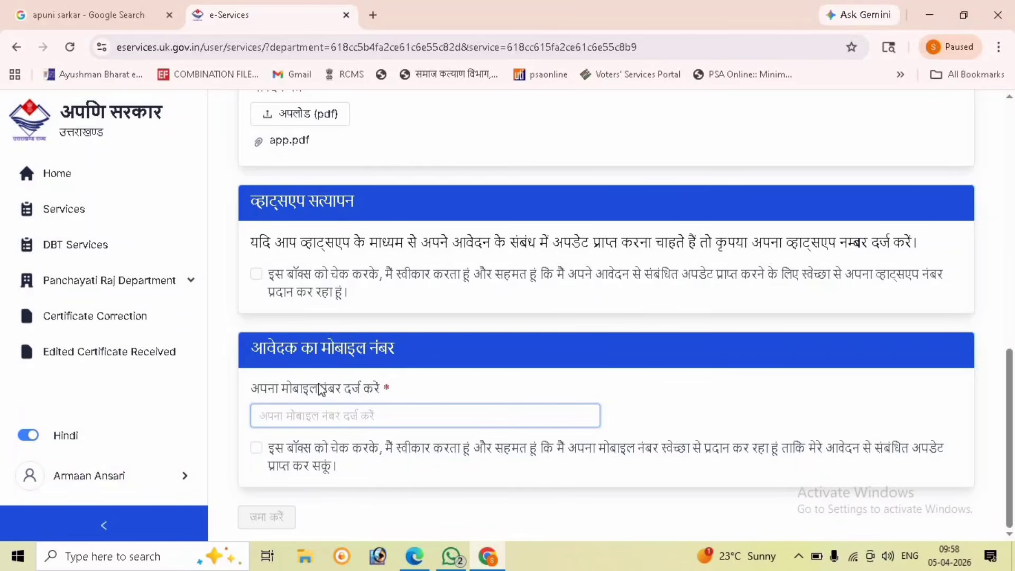
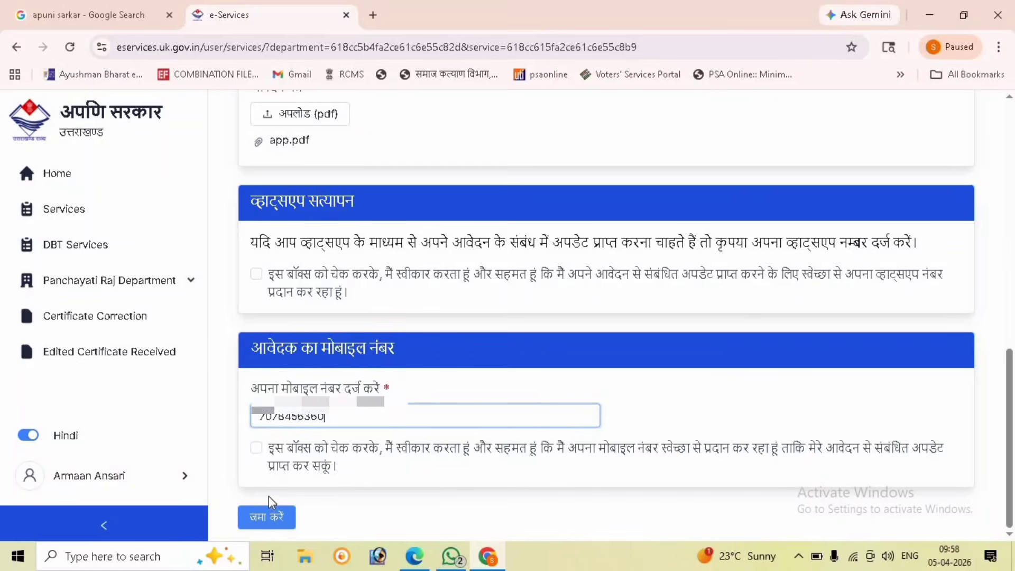
{"action": "left_click", "coordinate": [278, 447]}
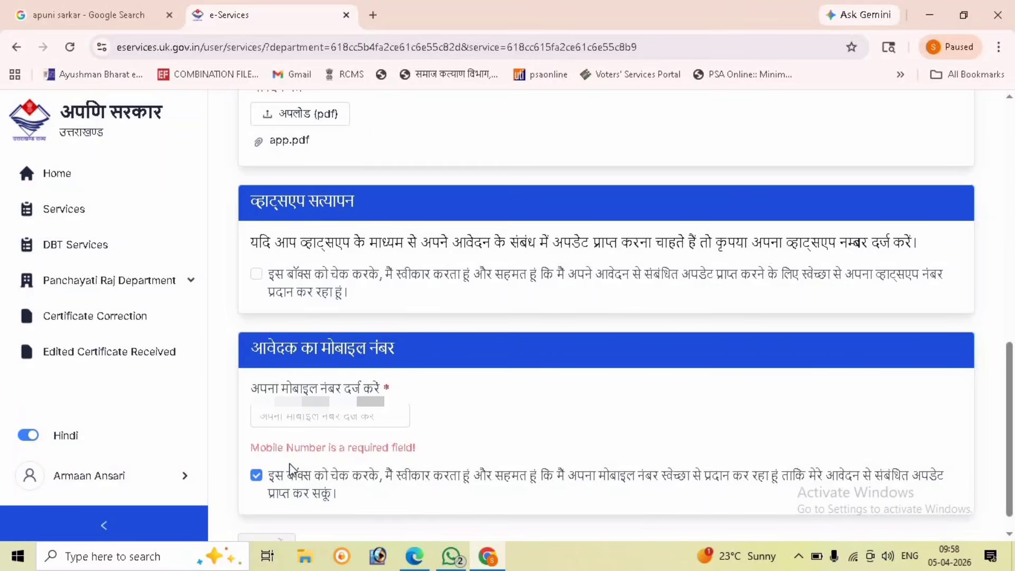
{"action": "left_click", "coordinate": [256, 474]}
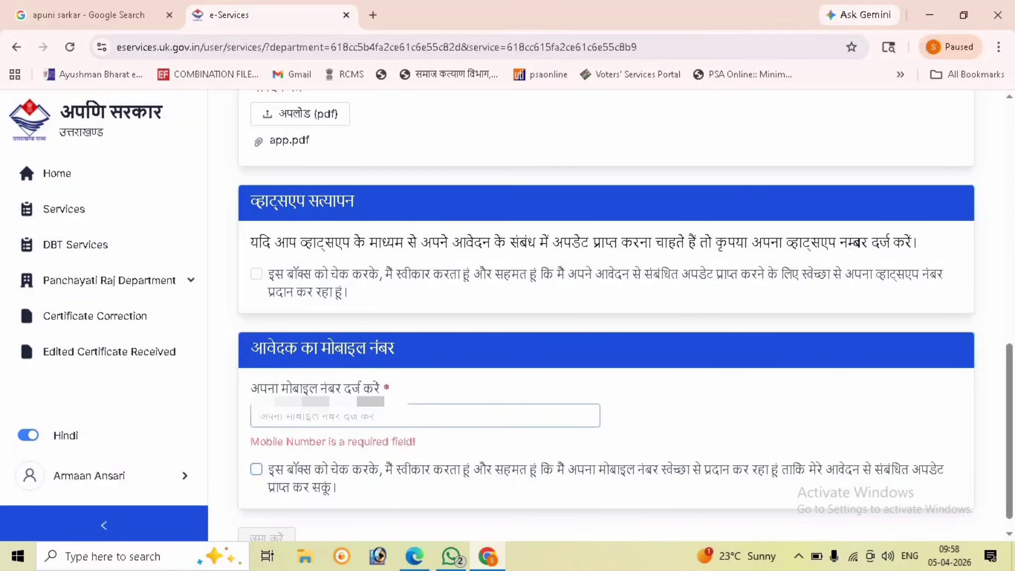
{"action": "left_click", "coordinate": [263, 419]}
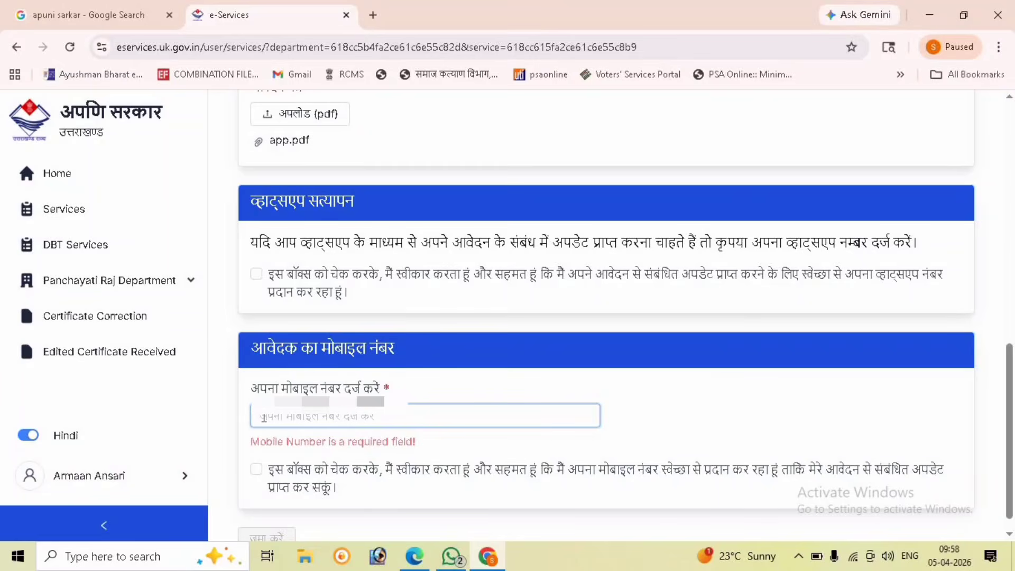
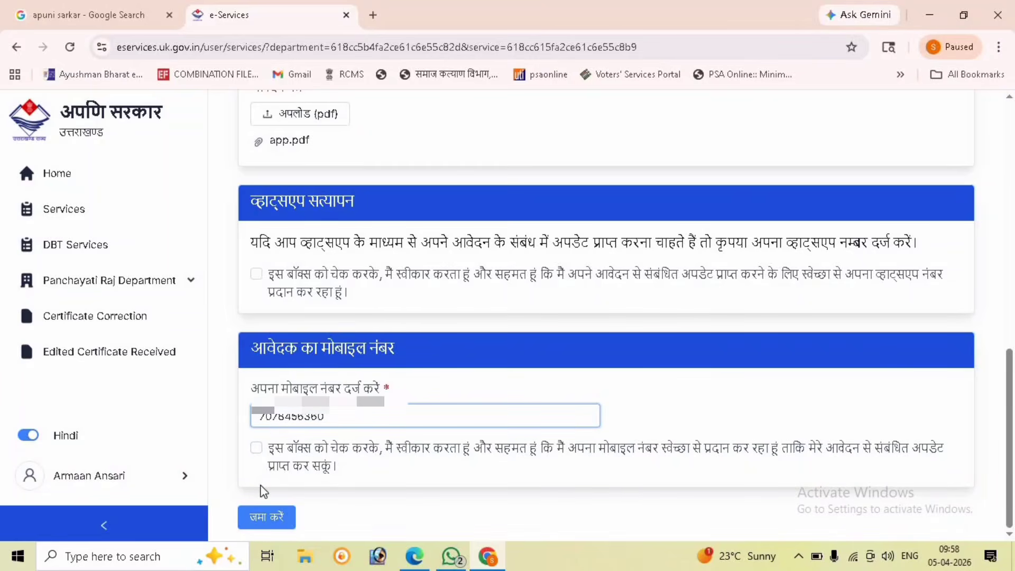
Step: Submit the form, paste the copied family registration ID, and search for the record
{"action": "left_click", "coordinate": [263, 517]}
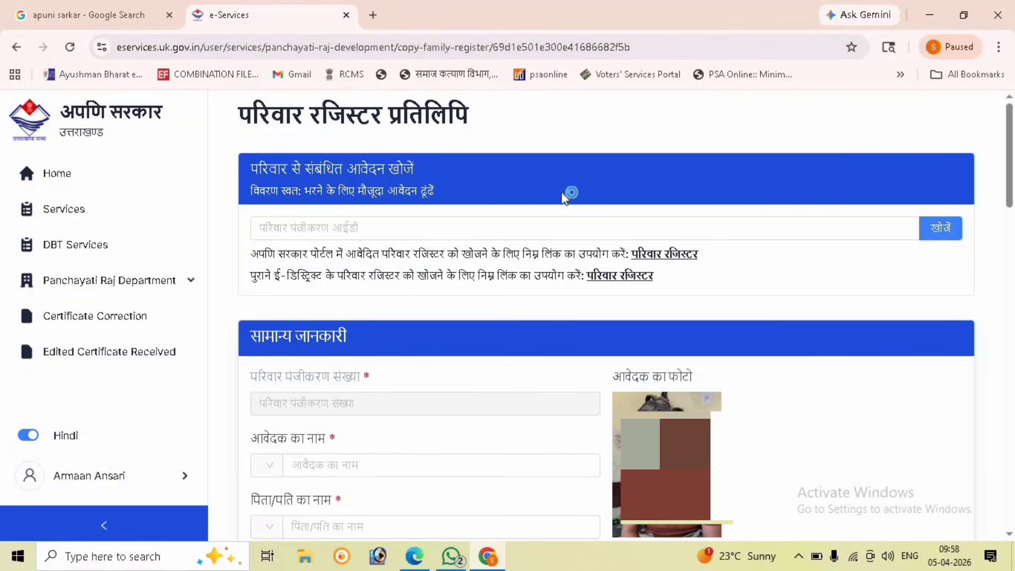
{"action": "left_click", "coordinate": [569, 229]}
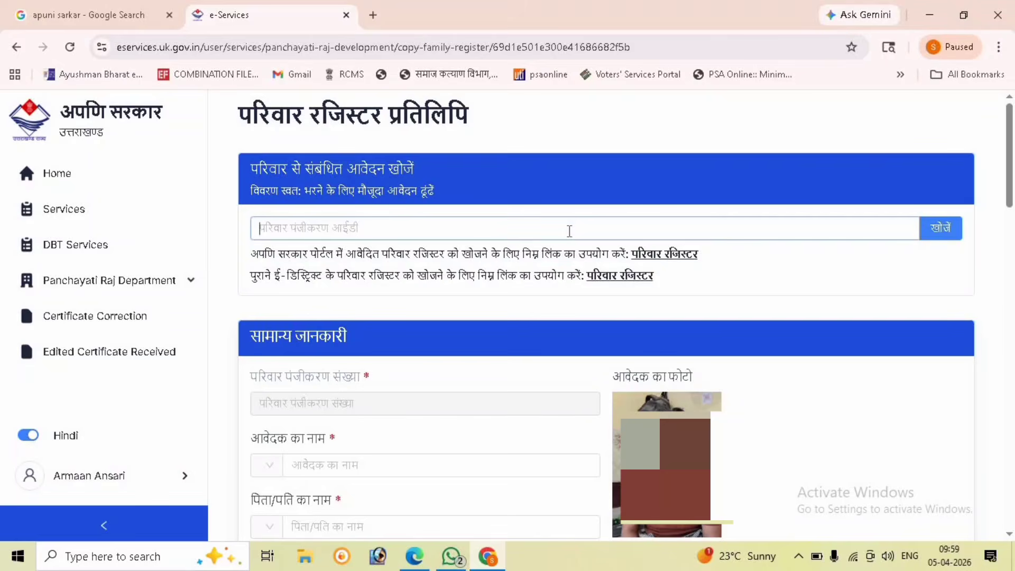
{"action": "right_click", "coordinate": [569, 230]}
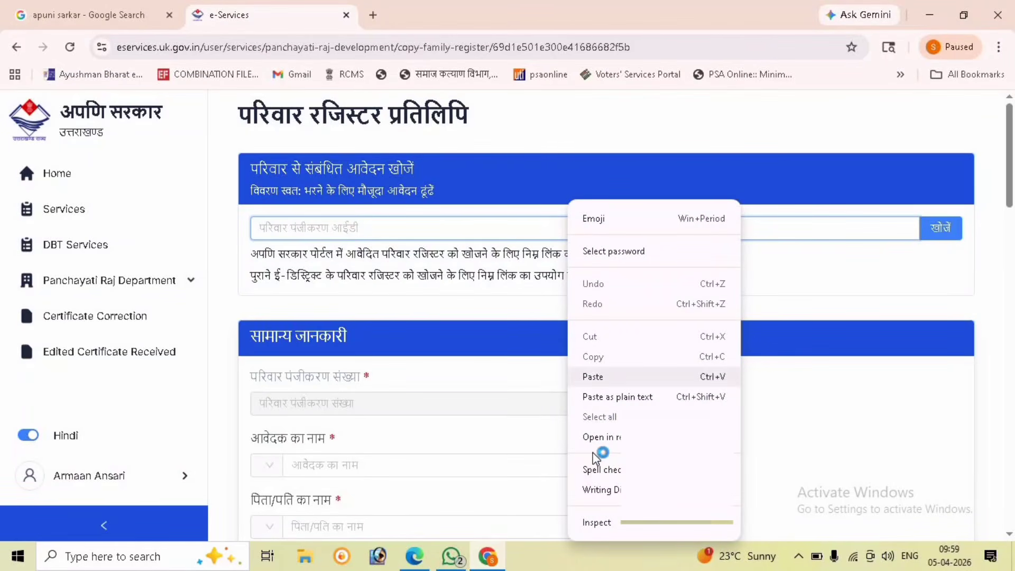
{"action": "left_click", "coordinate": [606, 379]}
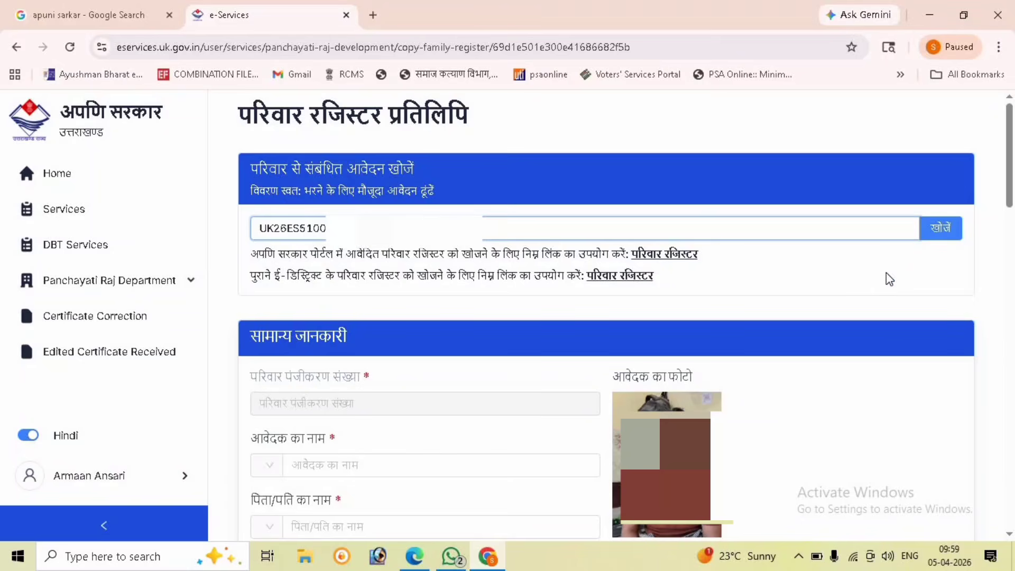
{"action": "left_click", "coordinate": [941, 228]}
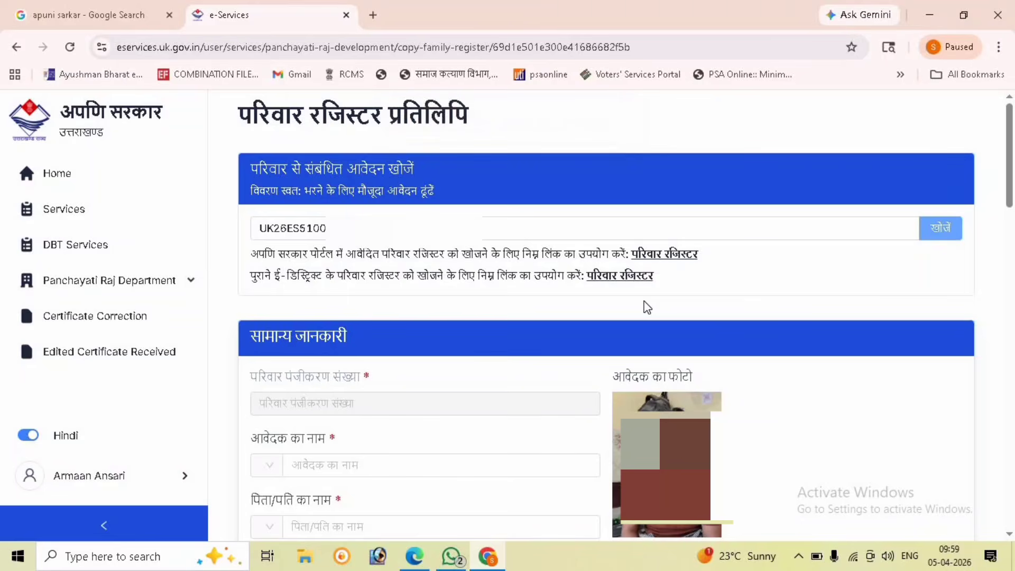
{"action": "left_click", "coordinate": [938, 235]}
Step: Remove the extra digit from the registration ID and search again
{"action": "left_click", "coordinate": [308, 228]}
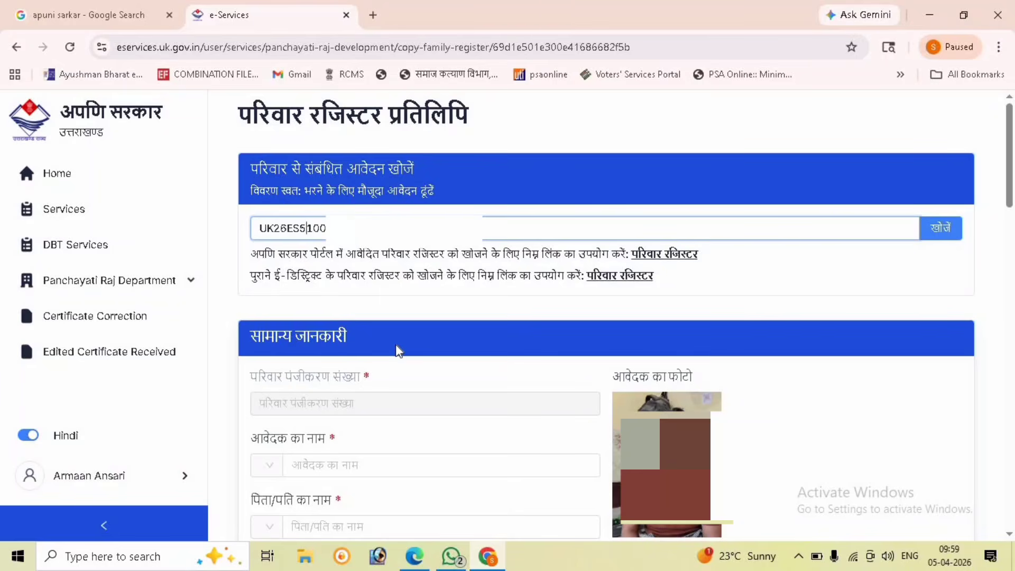
{"action": "key", "text": "BackSpace"}
{"action": "left_click", "coordinate": [936, 229]}
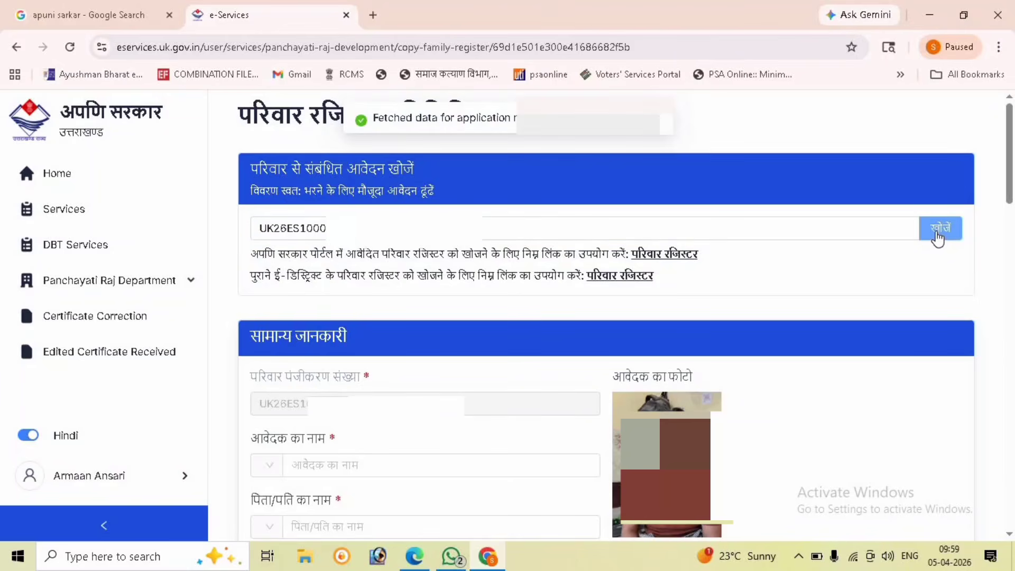
Step: Keep श्री as the title and enter the applicant's name in Hindi using the autofill suggestion
{"action": "scroll", "coordinate": [824, 245], "scroll_direction": "down", "scroll_amount": 3}
{"action": "left_click", "coordinate": [422, 313]}
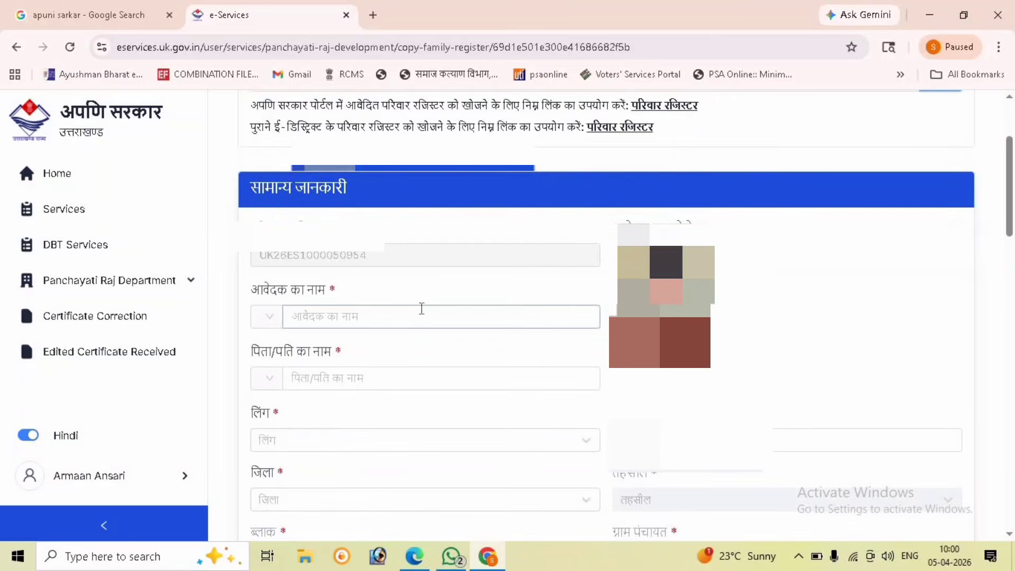
{"action": "left_click", "coordinate": [279, 317]}
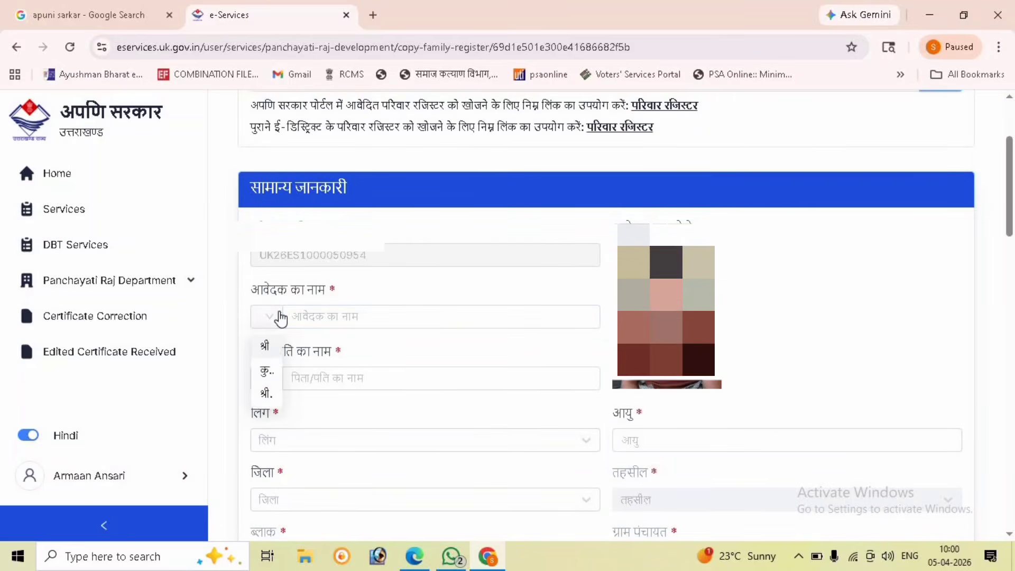
{"action": "left_click", "coordinate": [267, 344]}
{"action": "left_click", "coordinate": [350, 309]}
{"action": "left_click", "coordinate": [350, 310]}
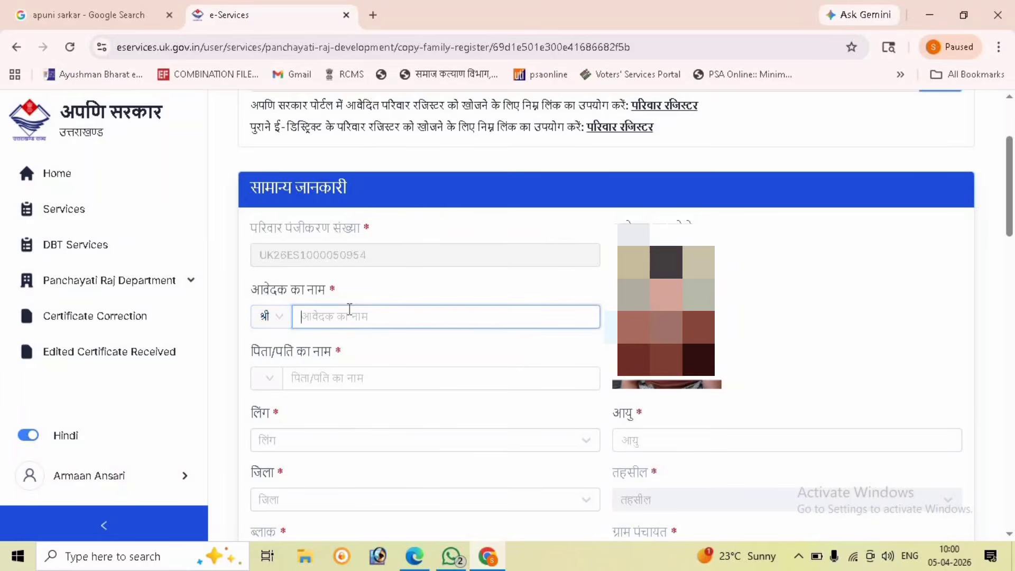
{"action": "key", "text": "super+space"}
{"action": "key", "text": "super+space"}
{"action": "key", "text": "super+space"}
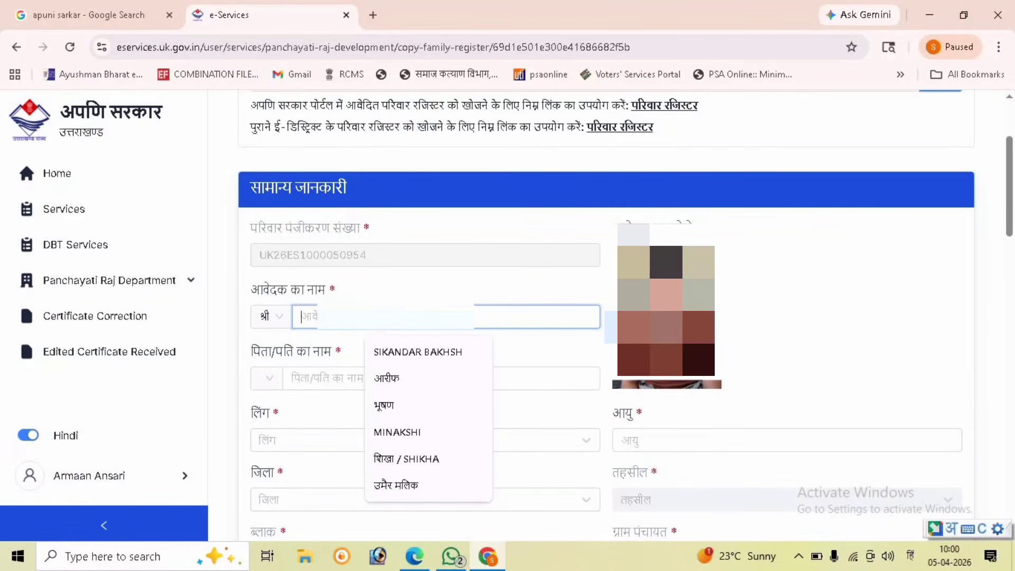
{"action": "type", "text": "deepak"}
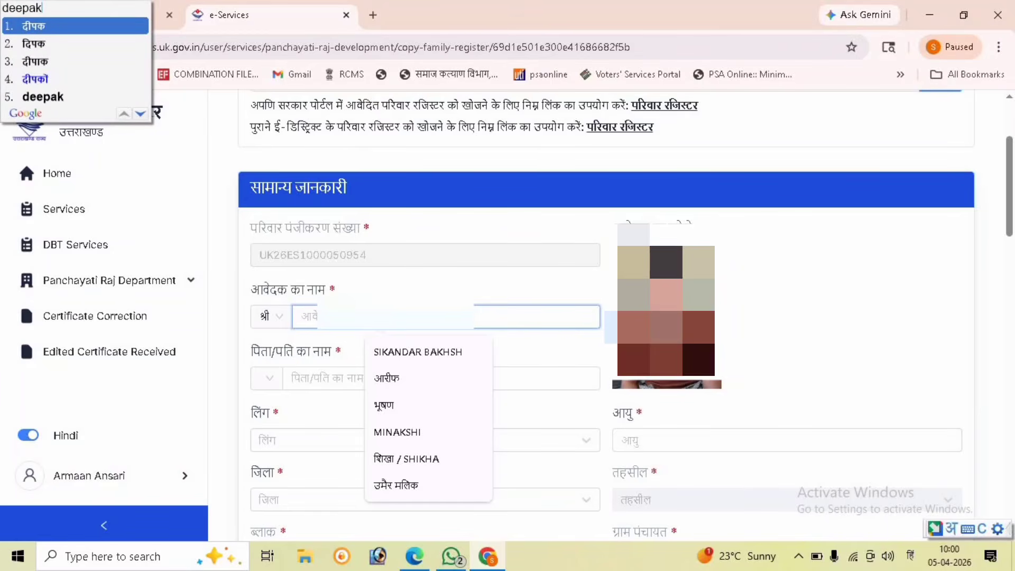
{"action": "key", "text": "Escape"}
{"action": "type", "text": "दीप"}
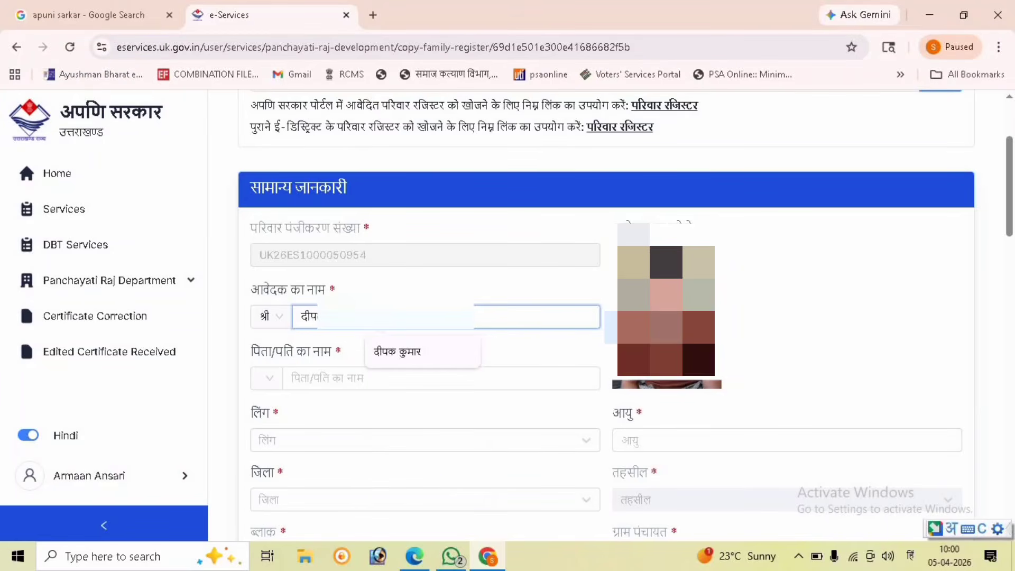
{"action": "left_click", "coordinate": [423, 351]}
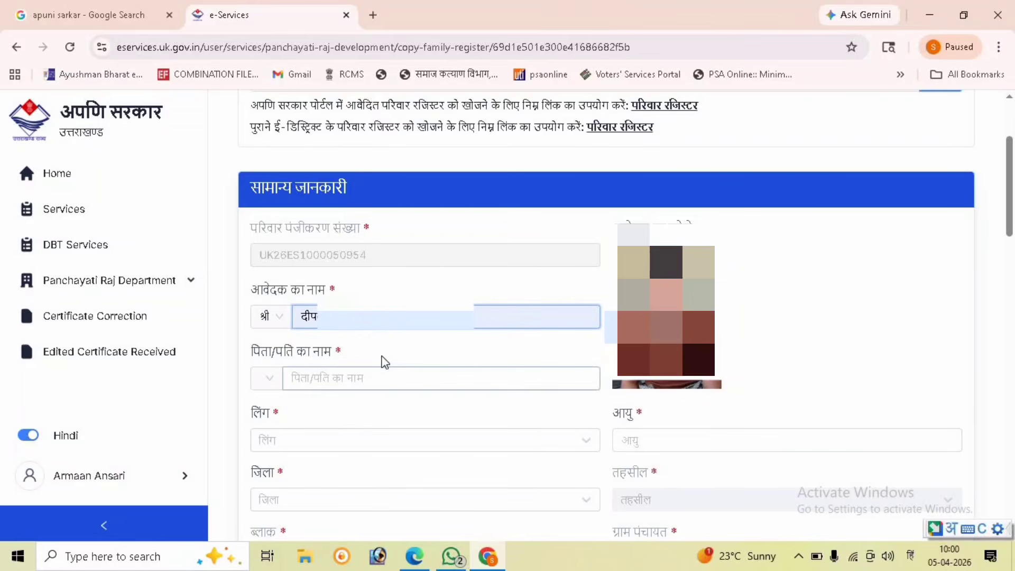
Step: Set the relation to पुत्र and enter the father's name in Hindi
{"action": "left_click", "coordinate": [262, 390]}
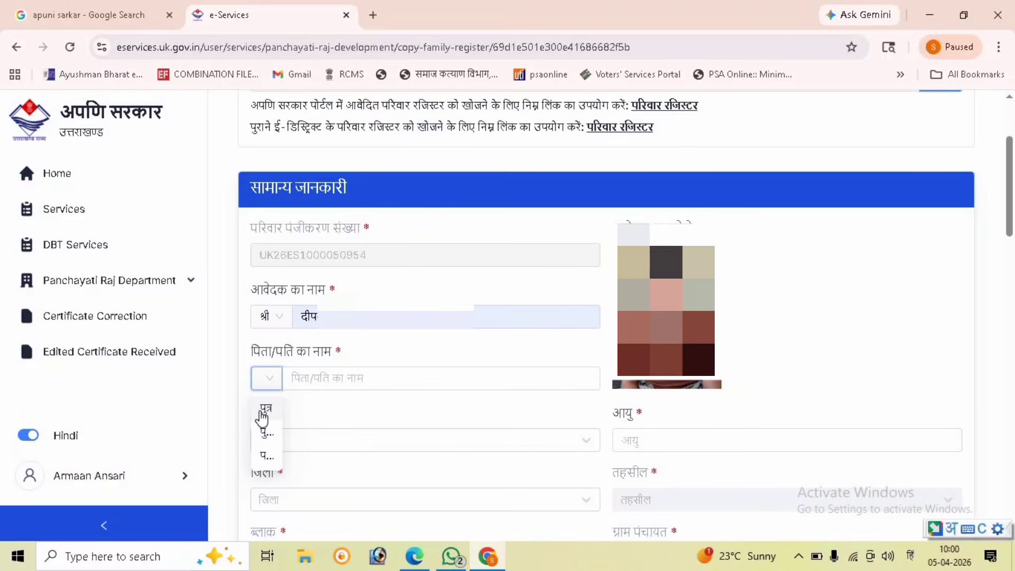
{"action": "left_click", "coordinate": [264, 410]}
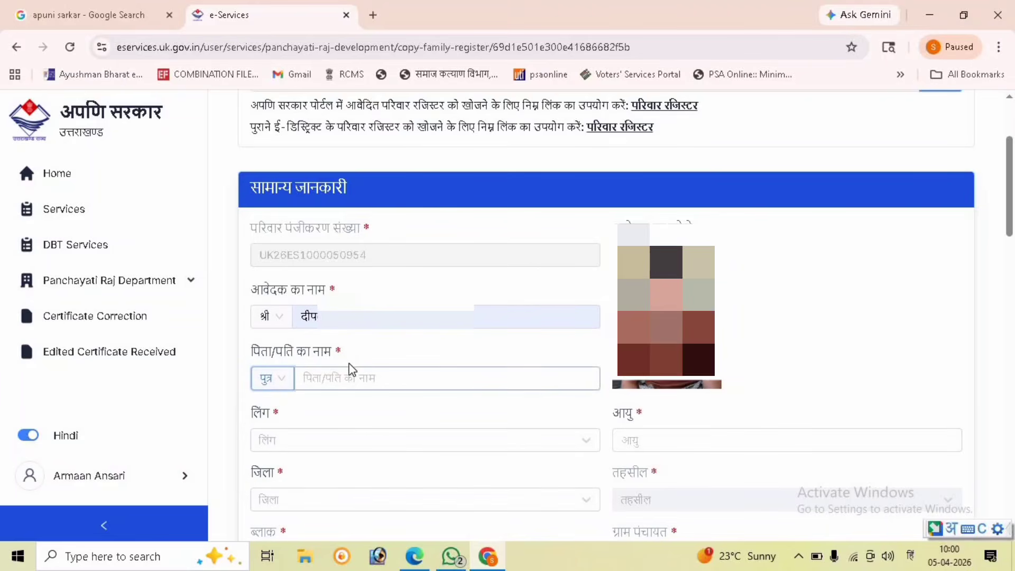
{"action": "left_click", "coordinate": [340, 378]}
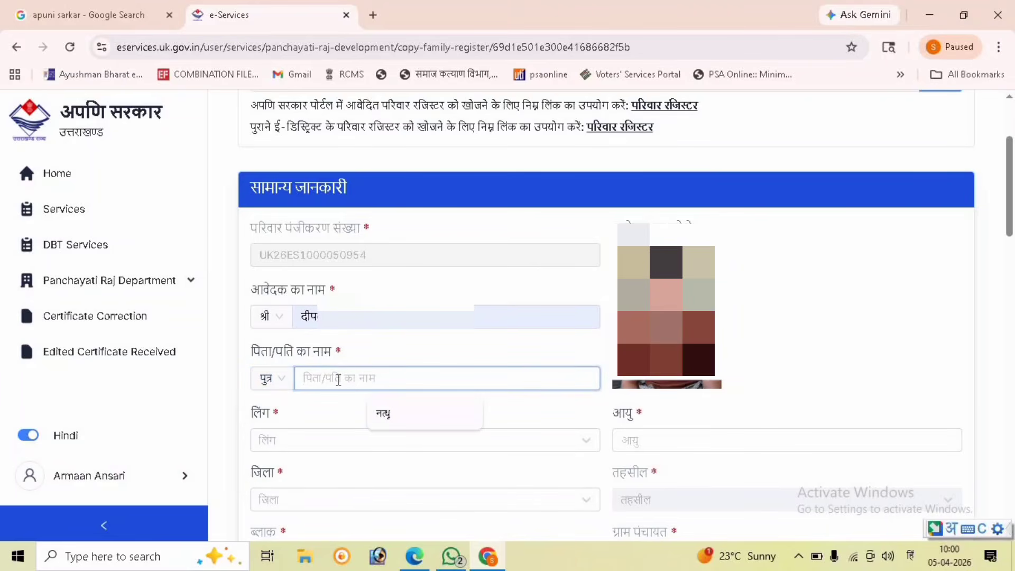
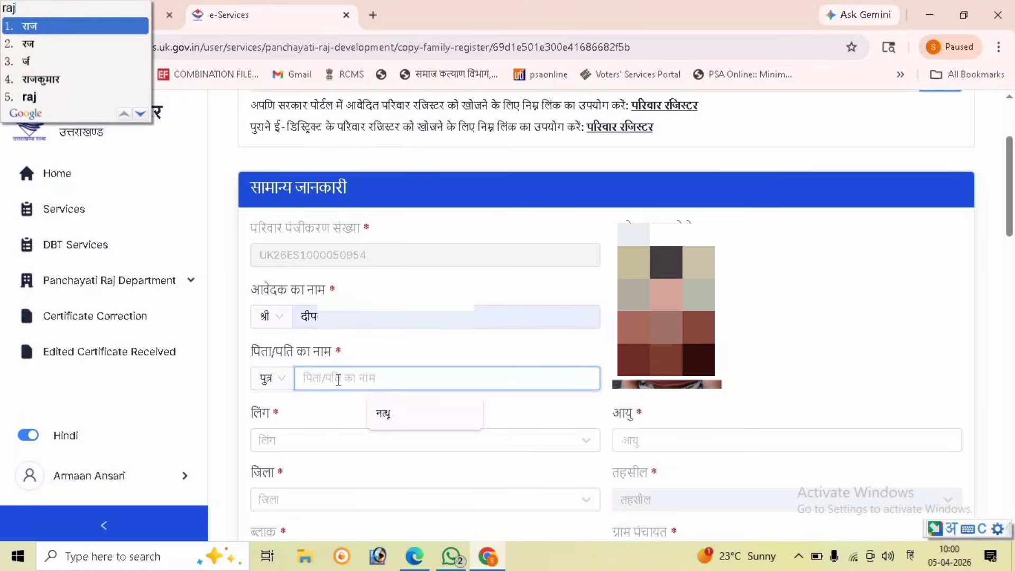
{"action": "key", "text": "Return"}
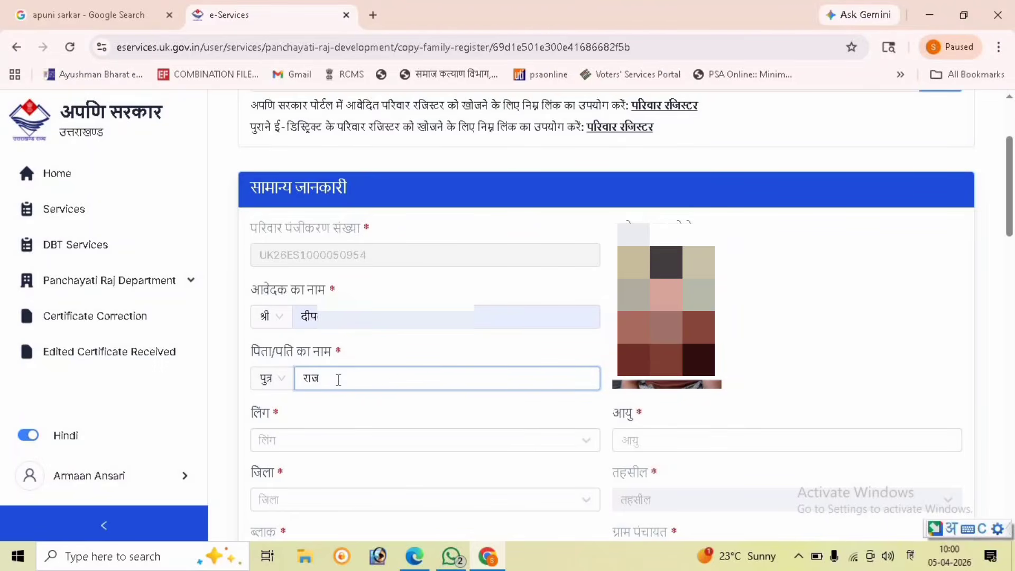
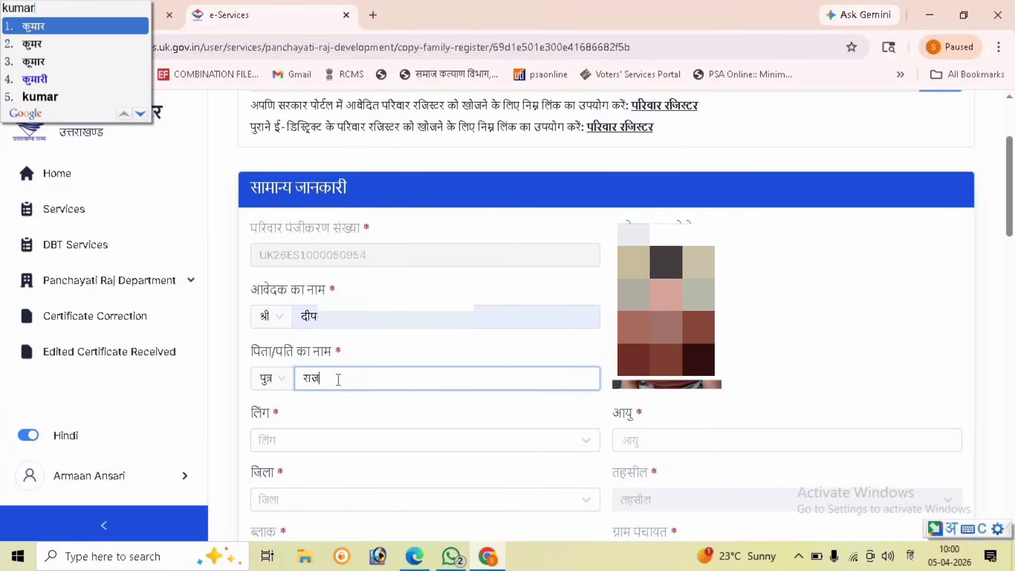
{"action": "key", "text": "Return"}
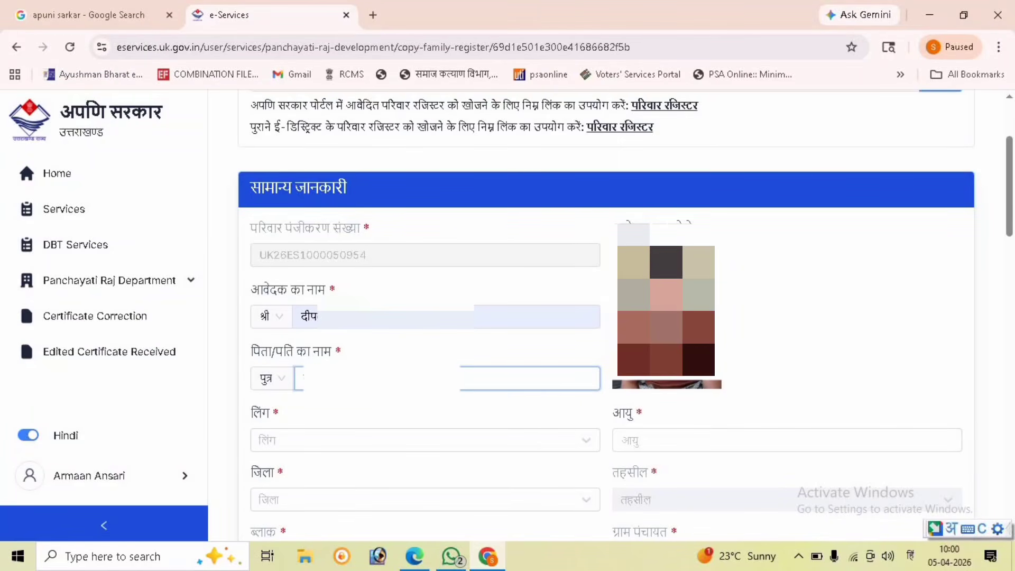
Step: Set gender to पुरुष and begin the age field with the keyboard back in English
{"action": "left_click", "coordinate": [317, 446]}
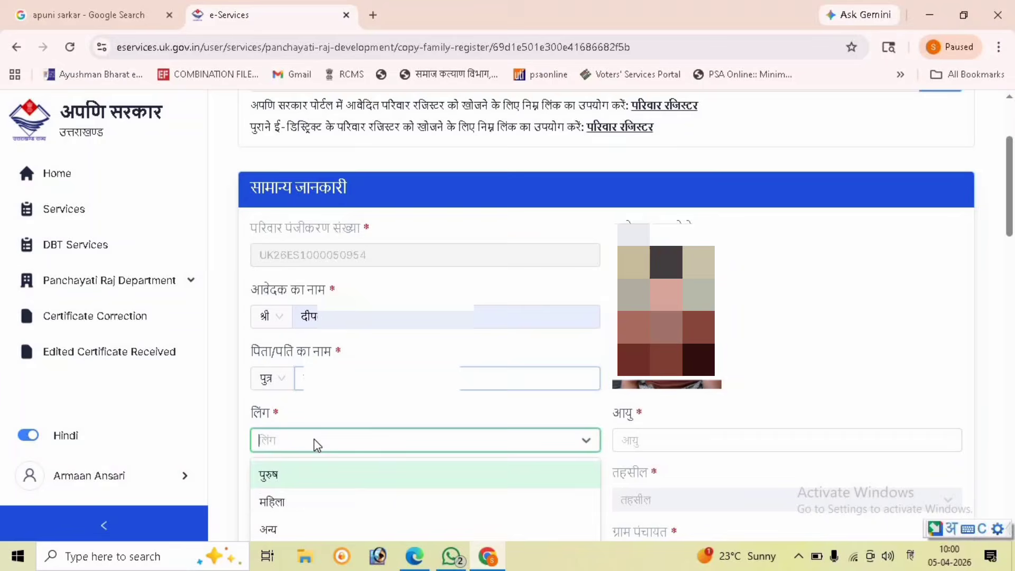
{"action": "left_click", "coordinate": [295, 477]}
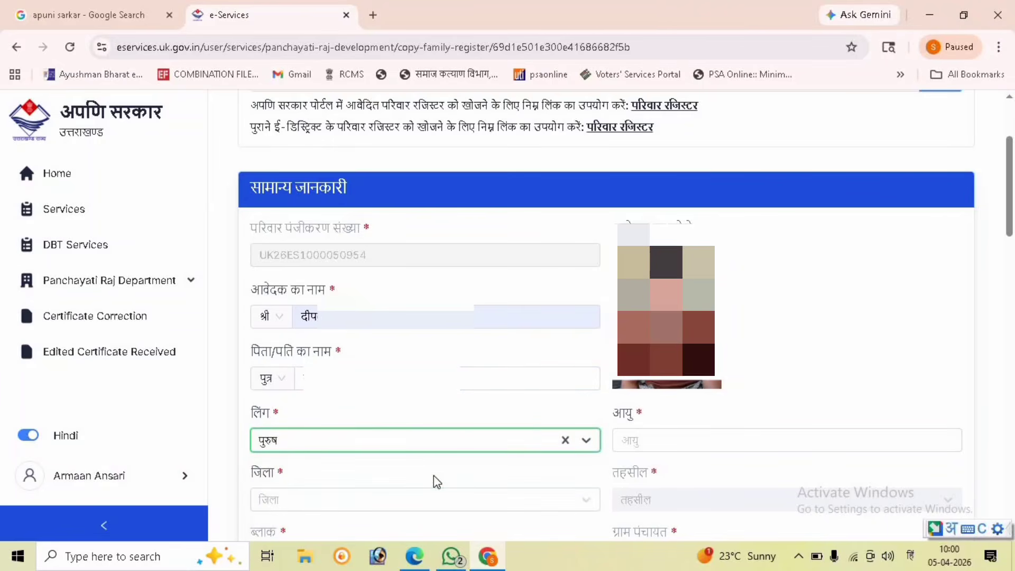
{"action": "left_click", "coordinate": [629, 444]}
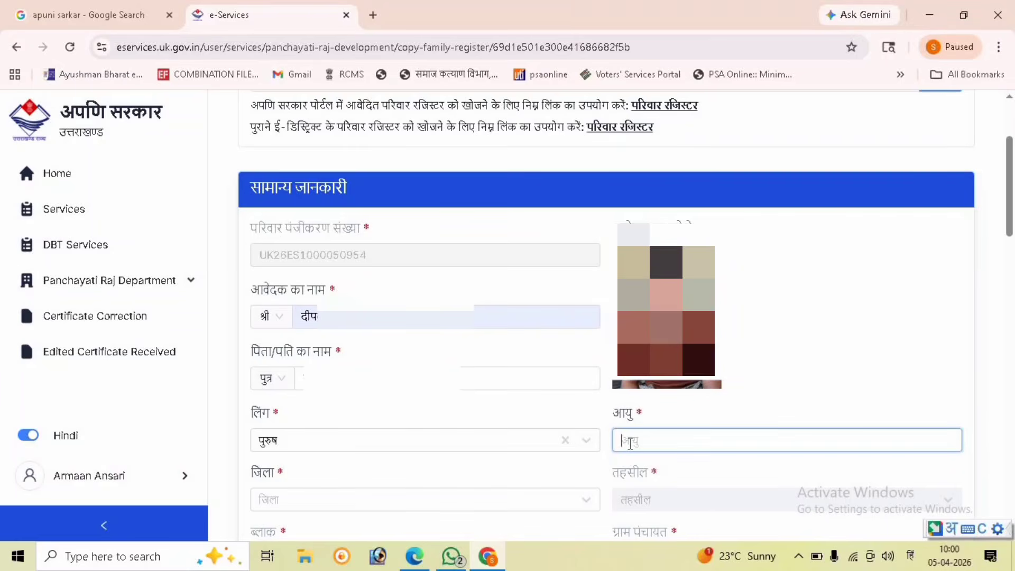
{"action": "key", "text": "super+space"}
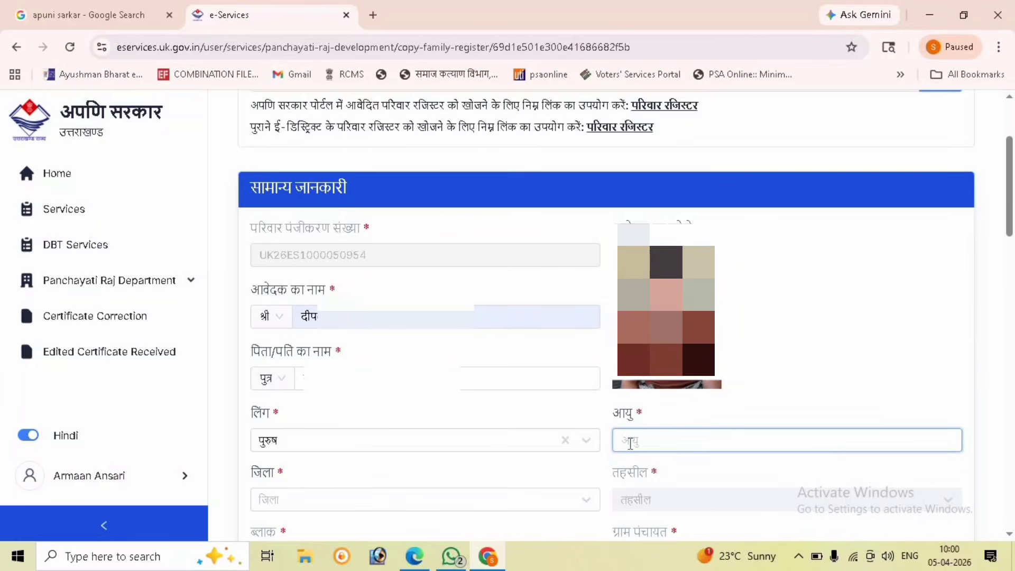
Step: Complete the age entry and select हरिद्वार as the district
{"action": "type", "text": "38"}
{"action": "scroll", "coordinate": [586, 484], "scroll_direction": "down", "scroll_amount": 1}
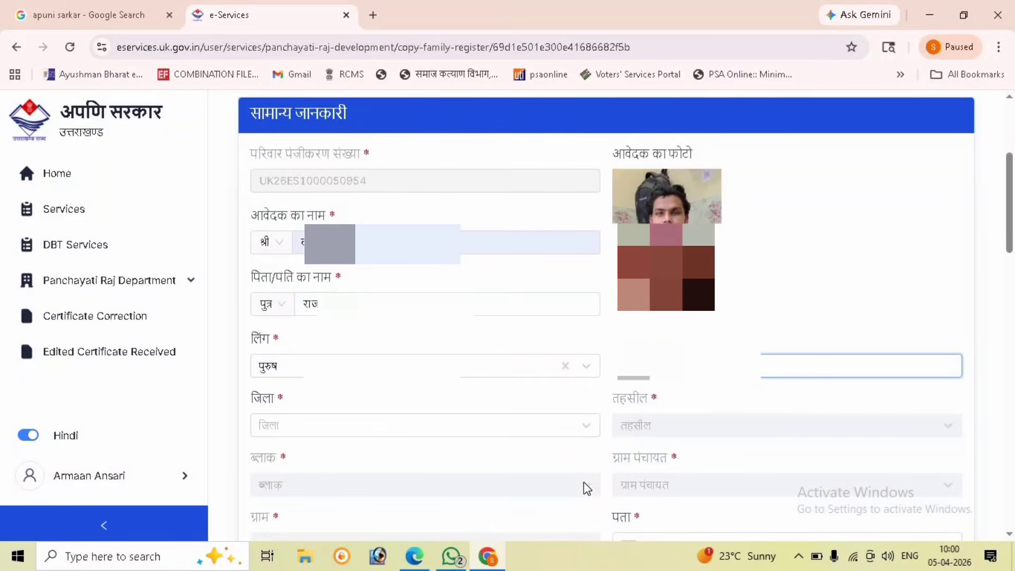
{"action": "left_click", "coordinate": [545, 426]}
{"action": "scroll", "coordinate": [538, 489], "scroll_direction": "down", "scroll_amount": 5}
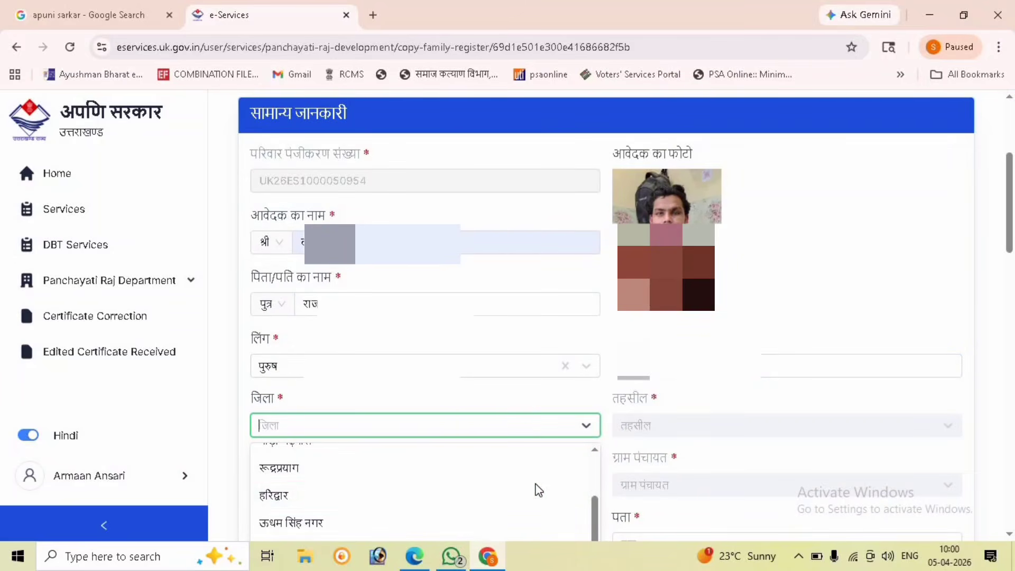
{"action": "left_click", "coordinate": [501, 498]}
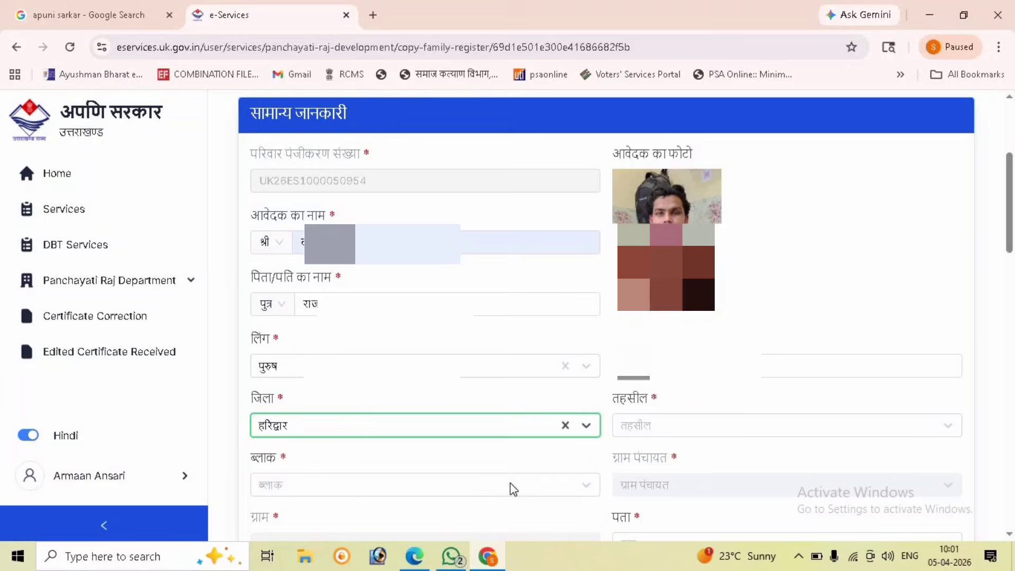
Step: Choose रूड़की as the tehsil and नारसन as the block
{"action": "left_click", "coordinate": [659, 429]}
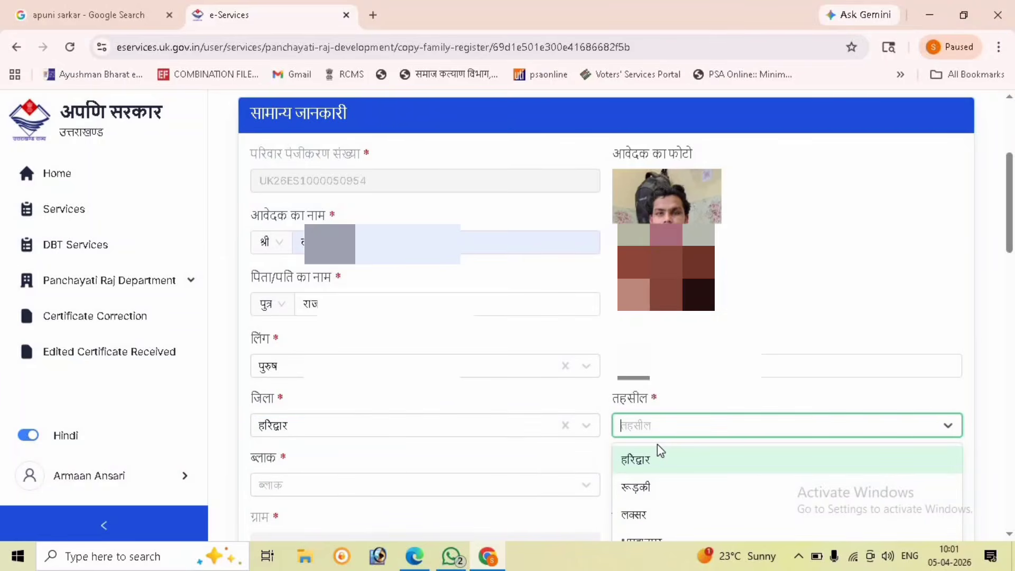
{"action": "left_click", "coordinate": [648, 494]}
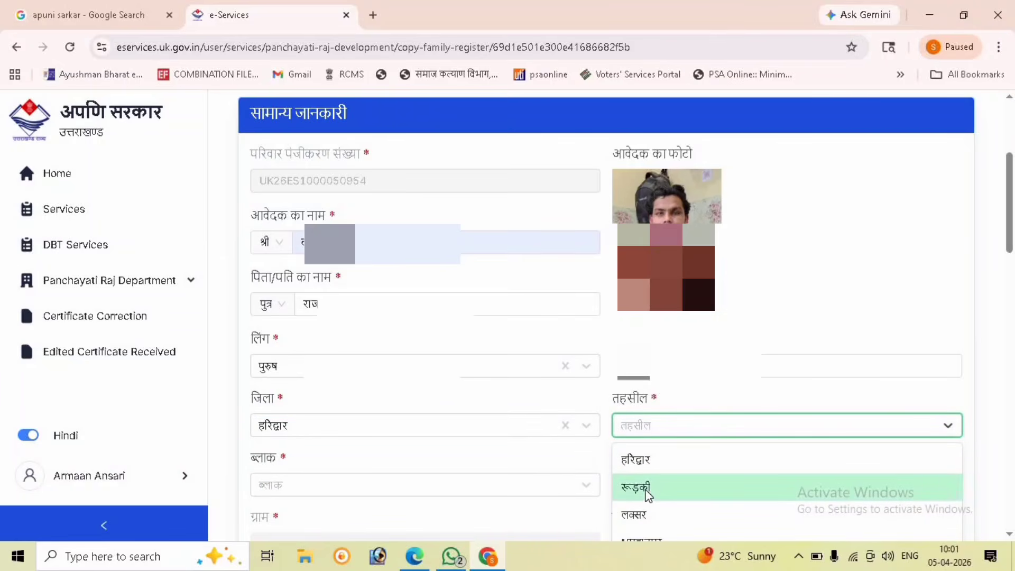
{"action": "left_click", "coordinate": [518, 489]}
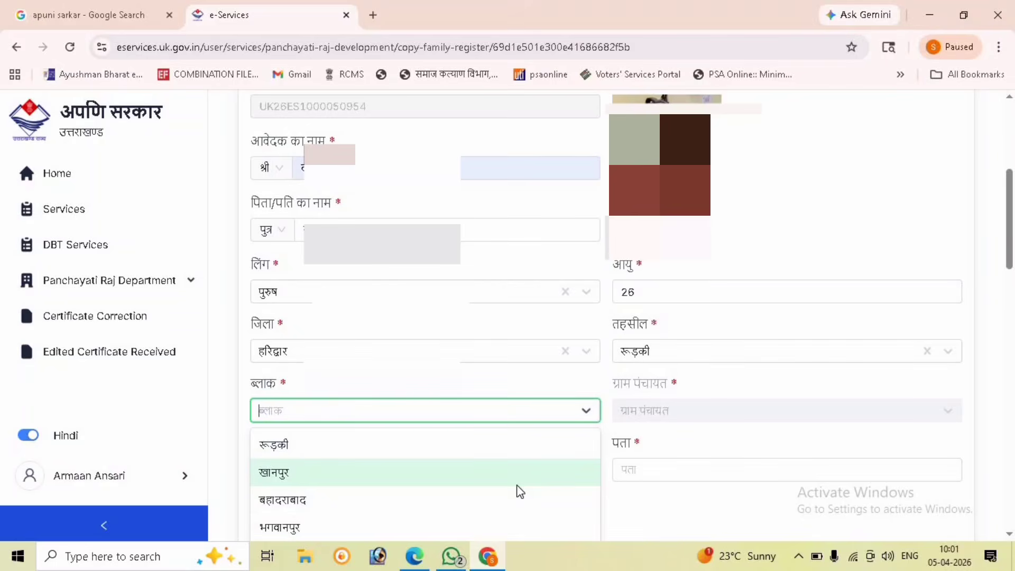
{"action": "scroll", "coordinate": [628, 473], "scroll_direction": "down", "scroll_amount": 1}
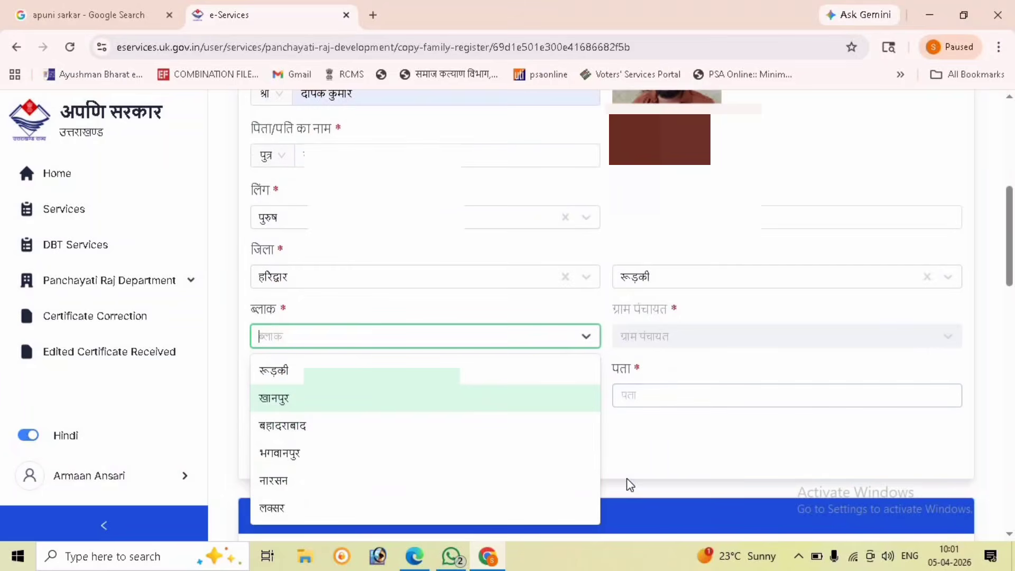
{"action": "left_click", "coordinate": [439, 484]}
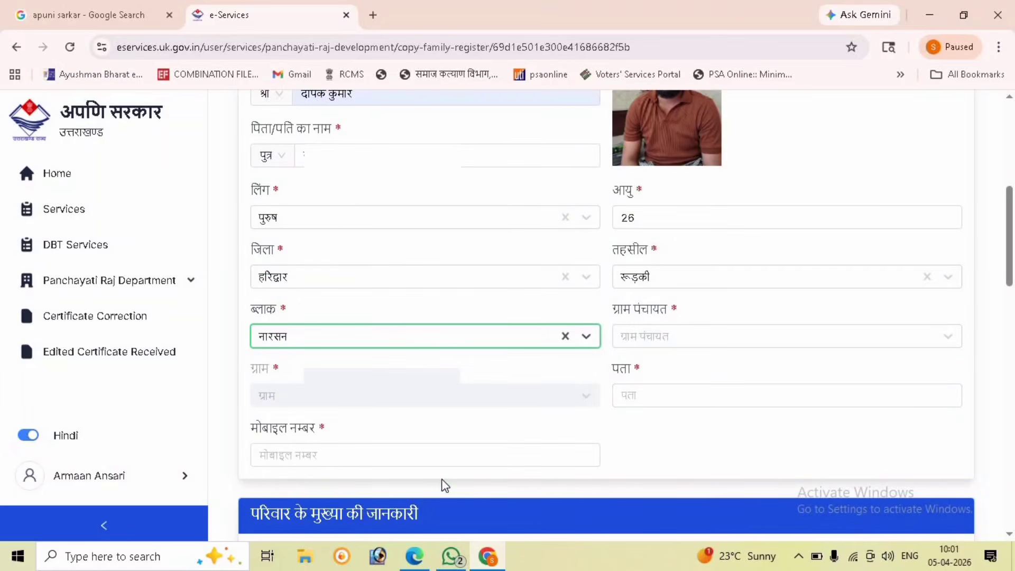
Step: Filter the ग्राम पंचायत list with Hindi text लह and select लहबोली
{"action": "left_click", "coordinate": [684, 342]}
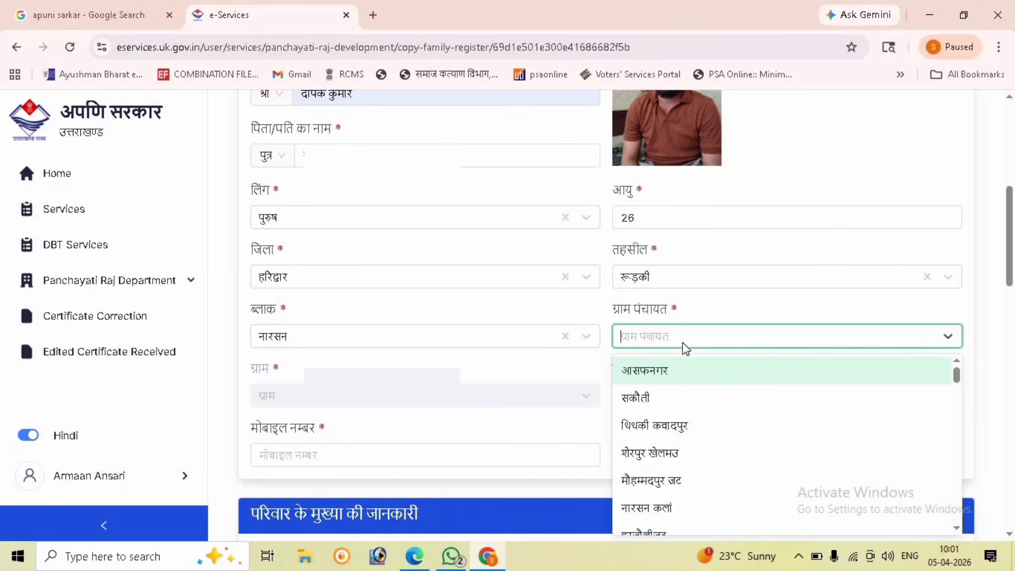
{"action": "key", "text": "super+space"}
{"action": "key", "text": "super+space"}
{"action": "key", "text": "super+space"}
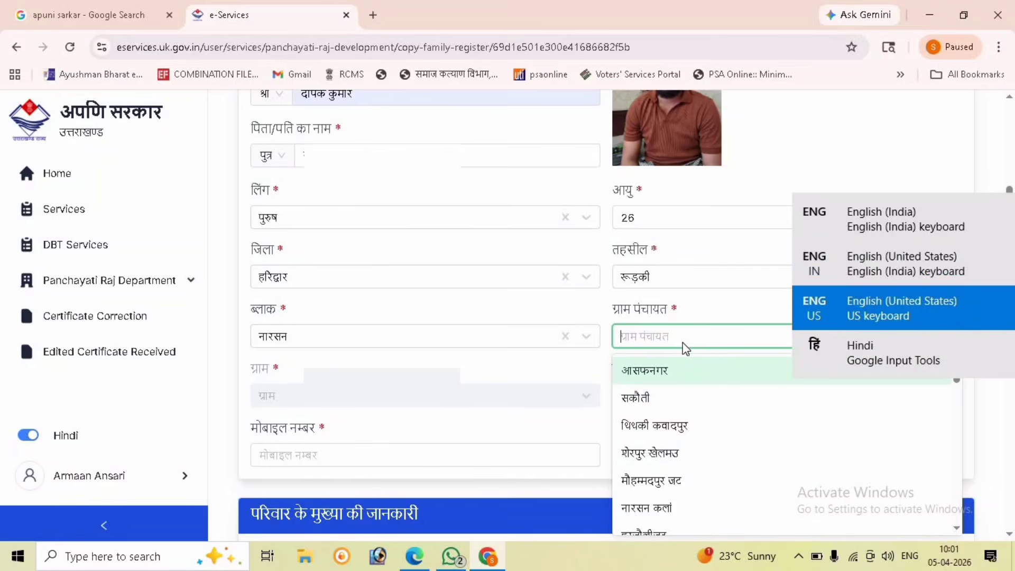
{"action": "type", "text": "lah"}
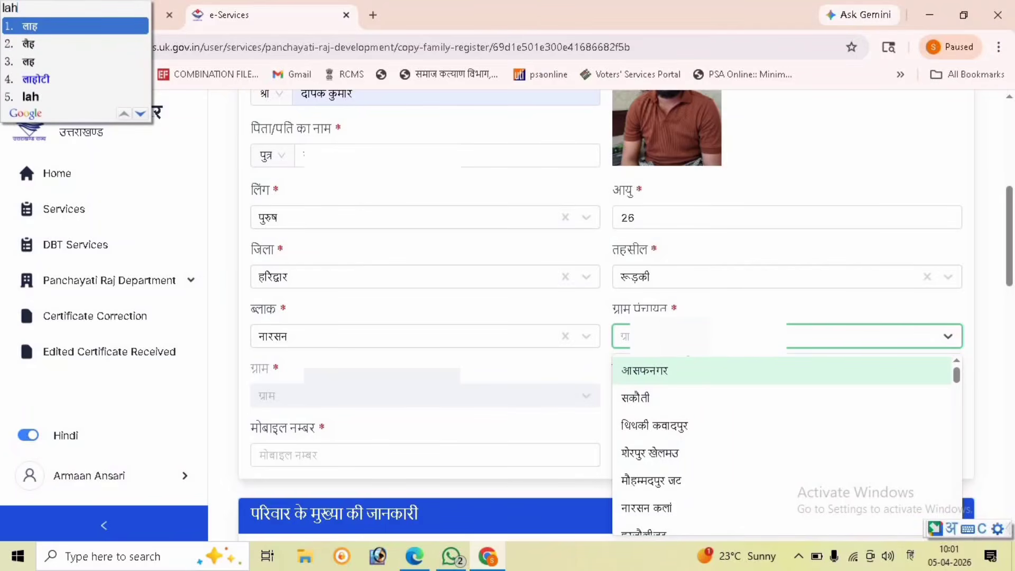
{"action": "key", "text": "Down"}
{"action": "key", "text": "Down"}
{"action": "key", "text": "Down"}
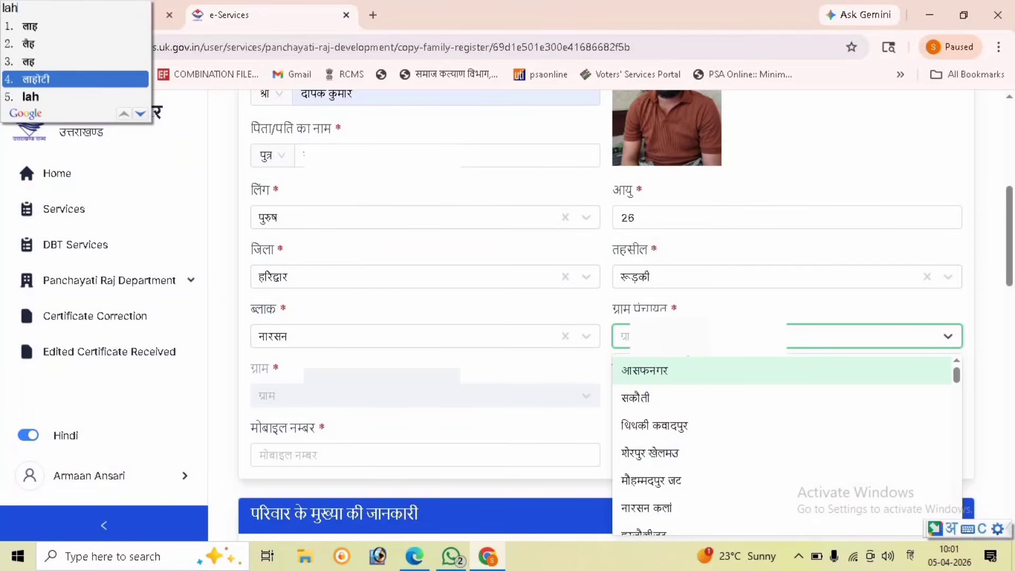
{"action": "key", "text": "Up"}
{"action": "key", "text": "Return"}
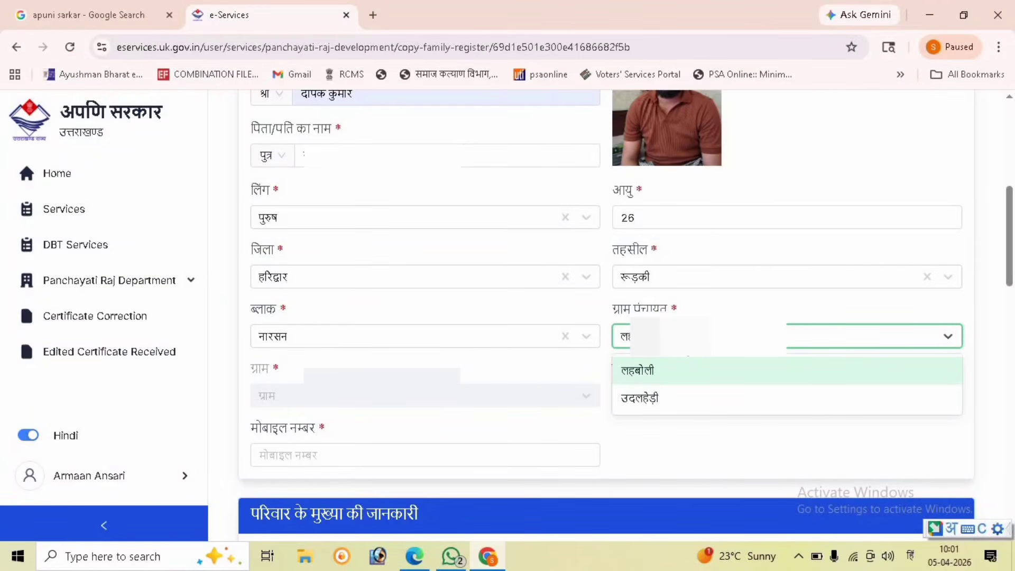
{"action": "left_click", "coordinate": [659, 372]}
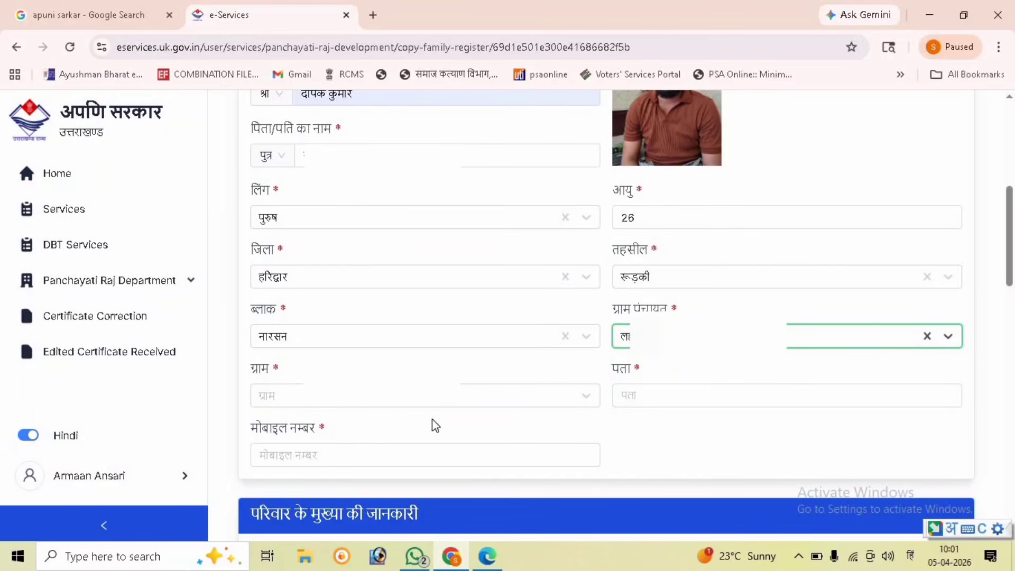
Step: Choose लहबोली as the village and fill the पता address from a saved suggestion
{"action": "left_click", "coordinate": [432, 401]}
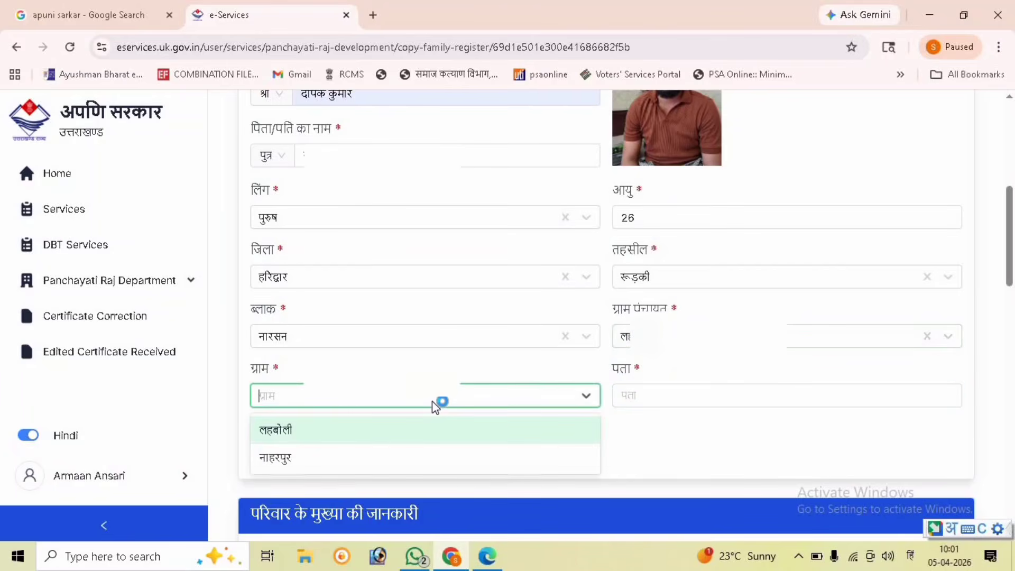
{"action": "left_click", "coordinate": [428, 436]}
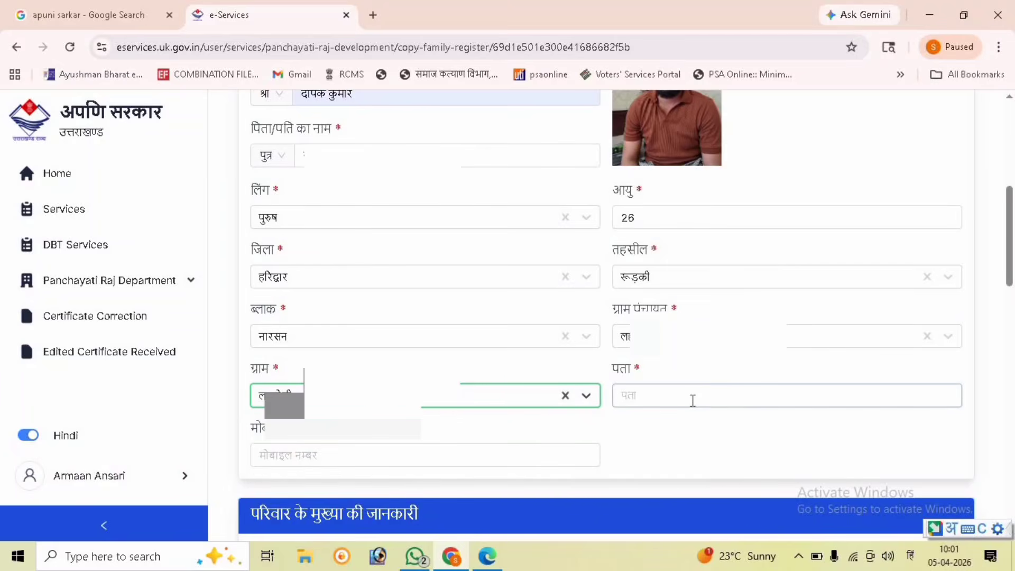
{"action": "left_click", "coordinate": [718, 403]}
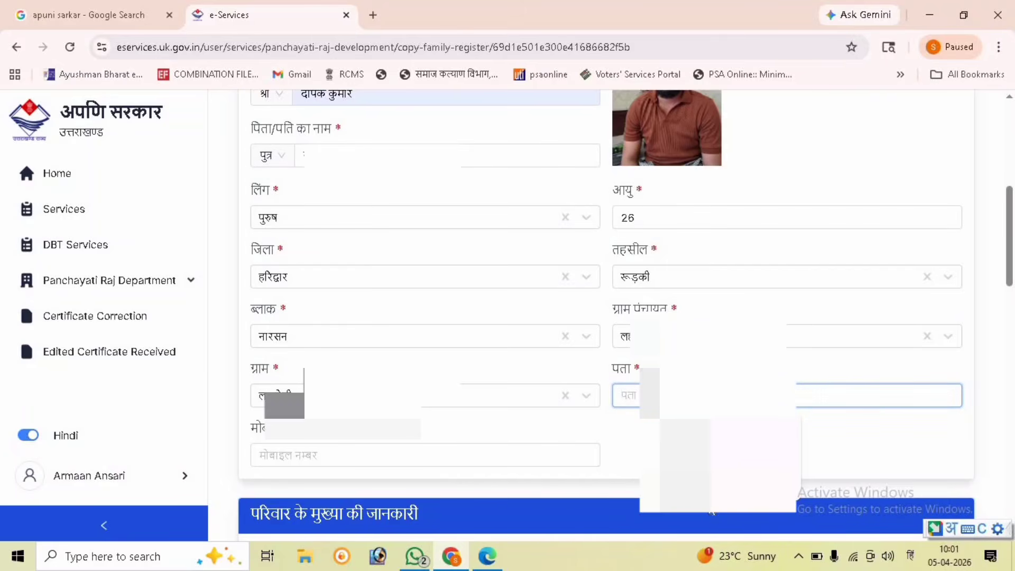
{"action": "type", "text": "VILL"}
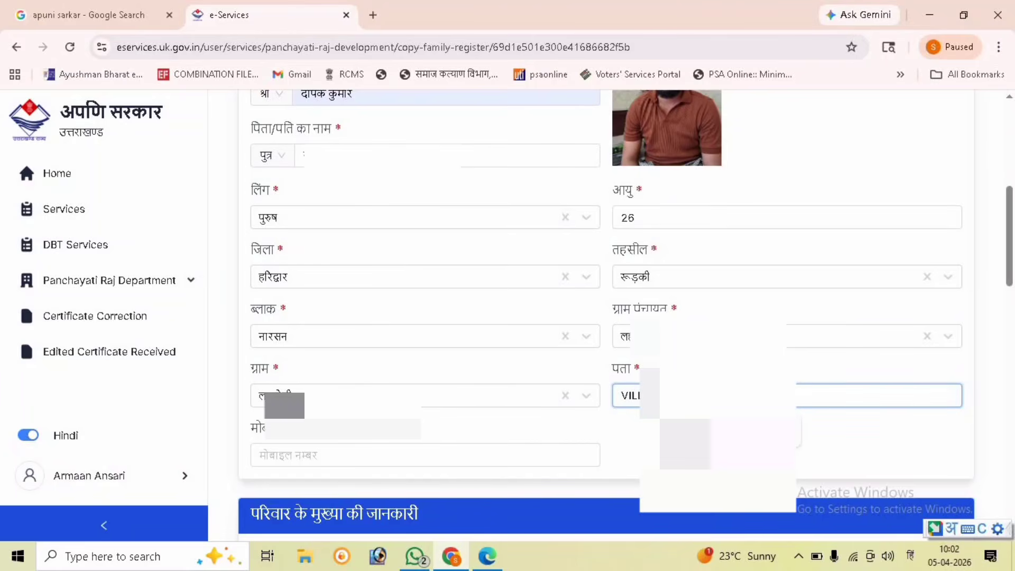
{"action": "key", "text": "ctrl+a"}
{"action": "key", "text": "BackSpace"}
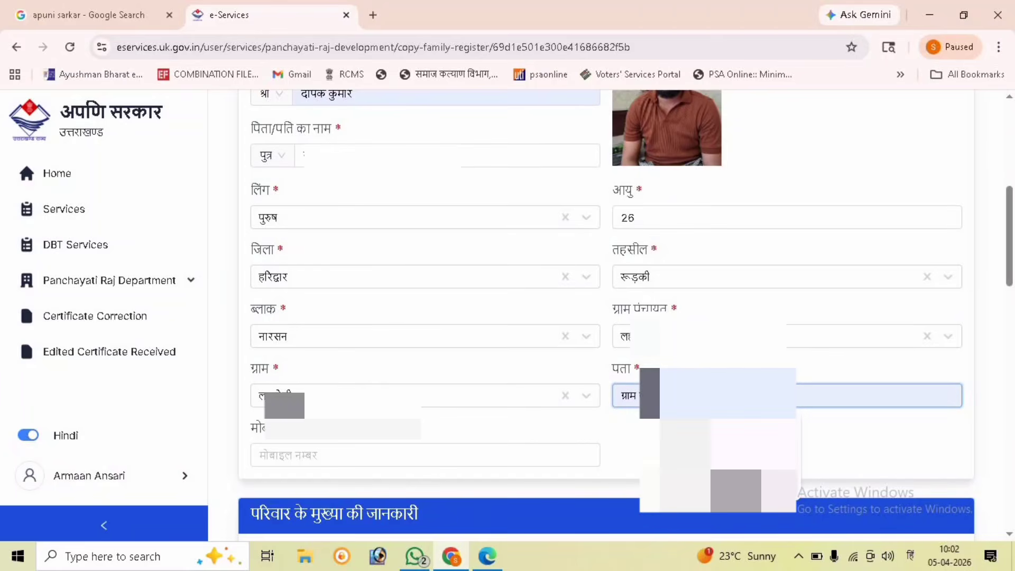
{"action": "left_click", "coordinate": [737, 491]}
Step: Switch the keyboard to English and begin entering the applicant's mobile number
{"action": "left_click", "coordinate": [498, 452]}
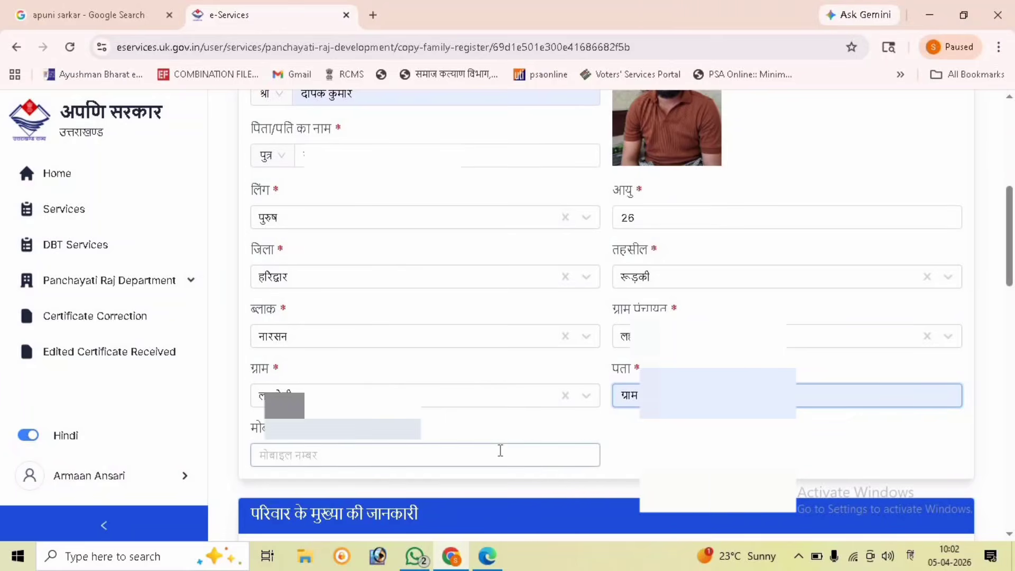
{"action": "left_click", "coordinate": [497, 451]}
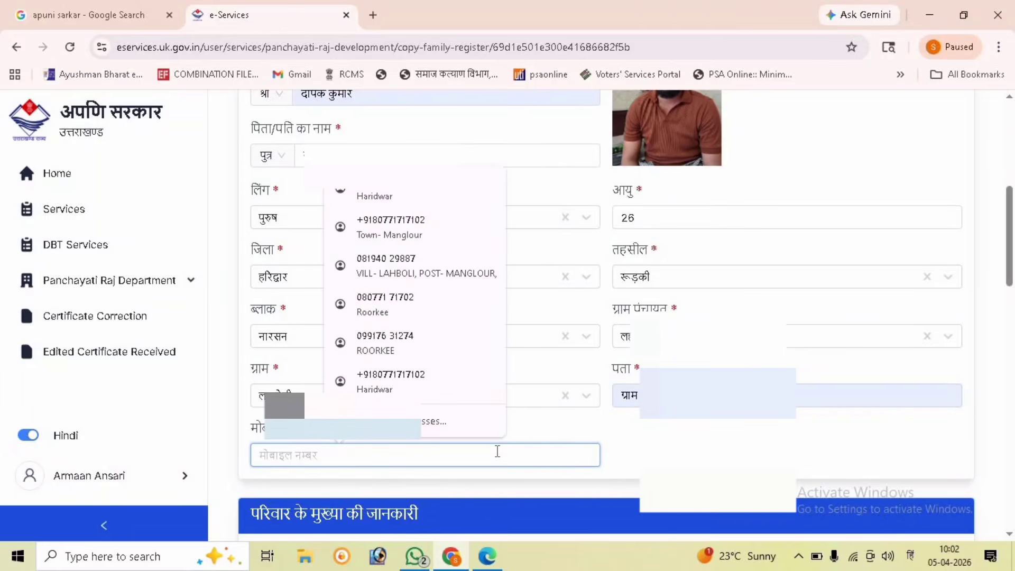
{"action": "key", "text": "super+space"}
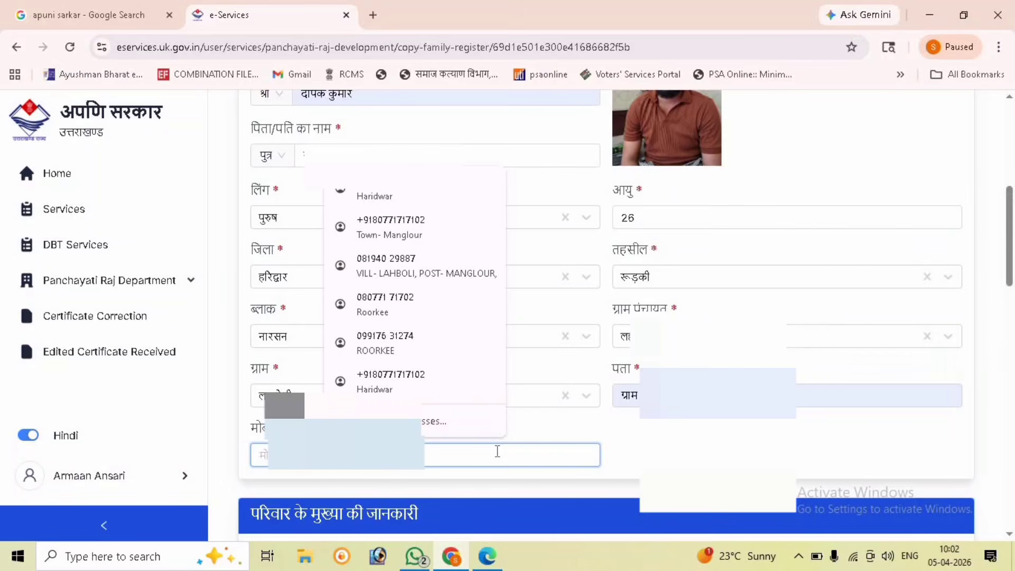
{"action": "type", "text": "70"}
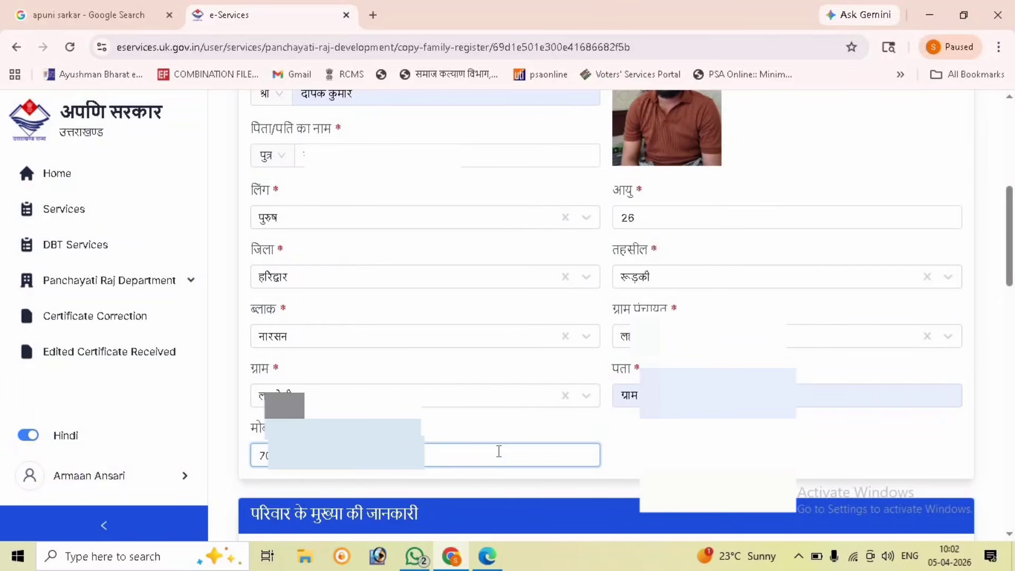
Step: Tick the declaration that the entered details are correct
{"action": "scroll", "coordinate": [499, 449], "scroll_direction": "down", "scroll_amount": 3}
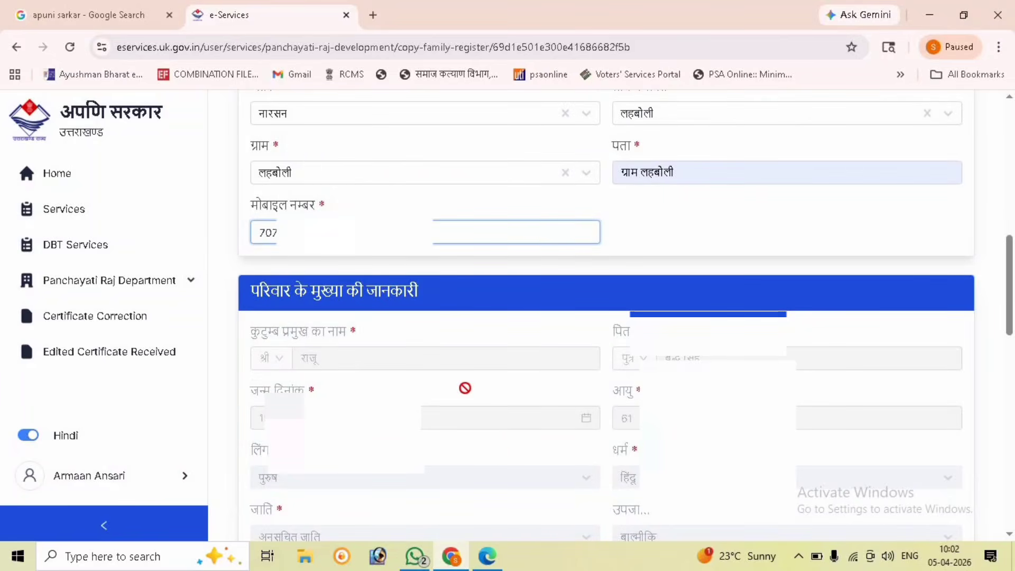
{"action": "scroll", "coordinate": [514, 378], "scroll_direction": "down", "scroll_amount": 1}
{"action": "scroll", "coordinate": [515, 379], "scroll_direction": "down", "scroll_amount": 2}
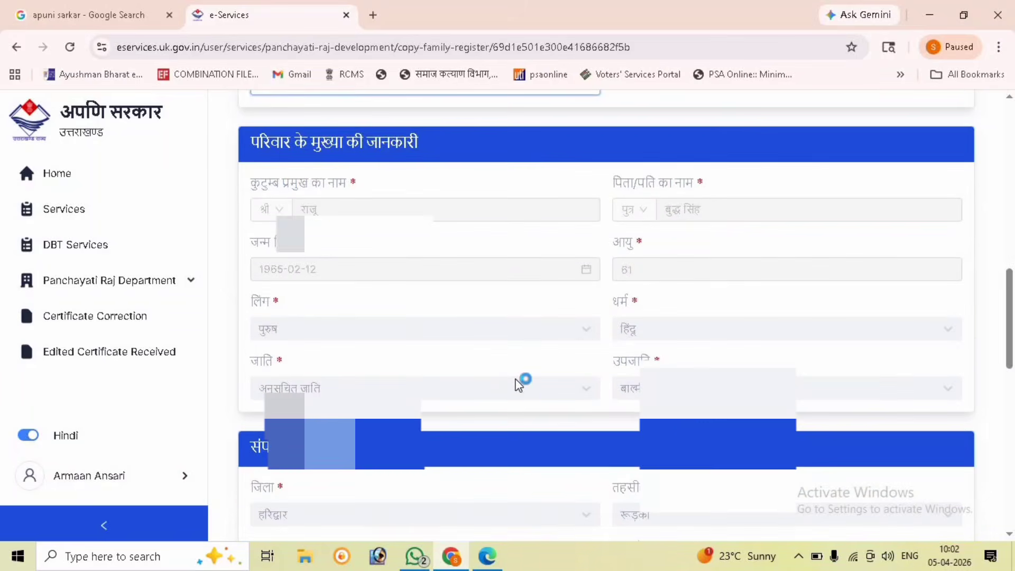
{"action": "scroll", "coordinate": [517, 383], "scroll_direction": "down", "scroll_amount": 2}
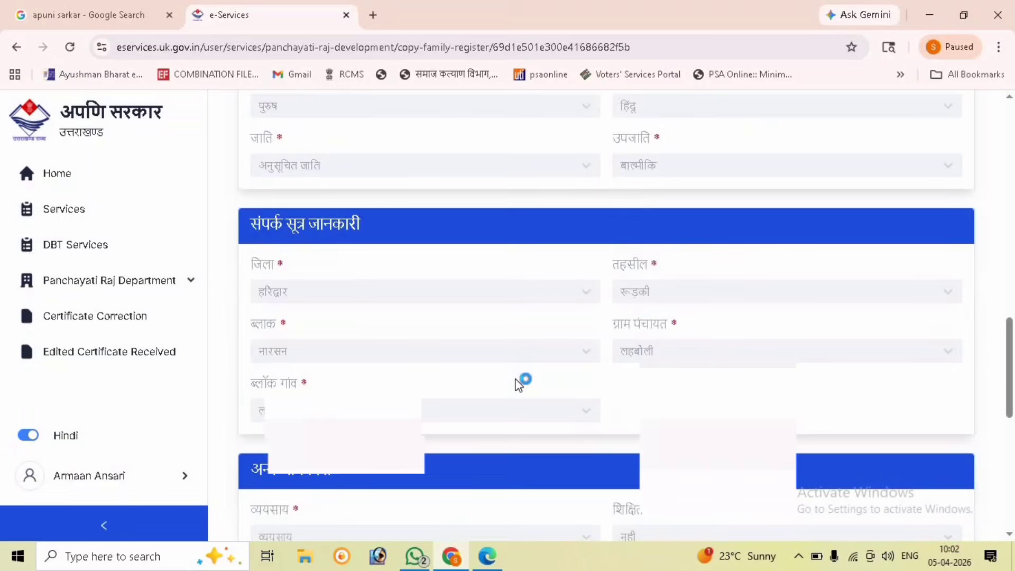
{"action": "scroll", "coordinate": [517, 383], "scroll_direction": "down", "scroll_amount": 1}
{"action": "scroll", "coordinate": [516, 383], "scroll_direction": "down", "scroll_amount": 3}
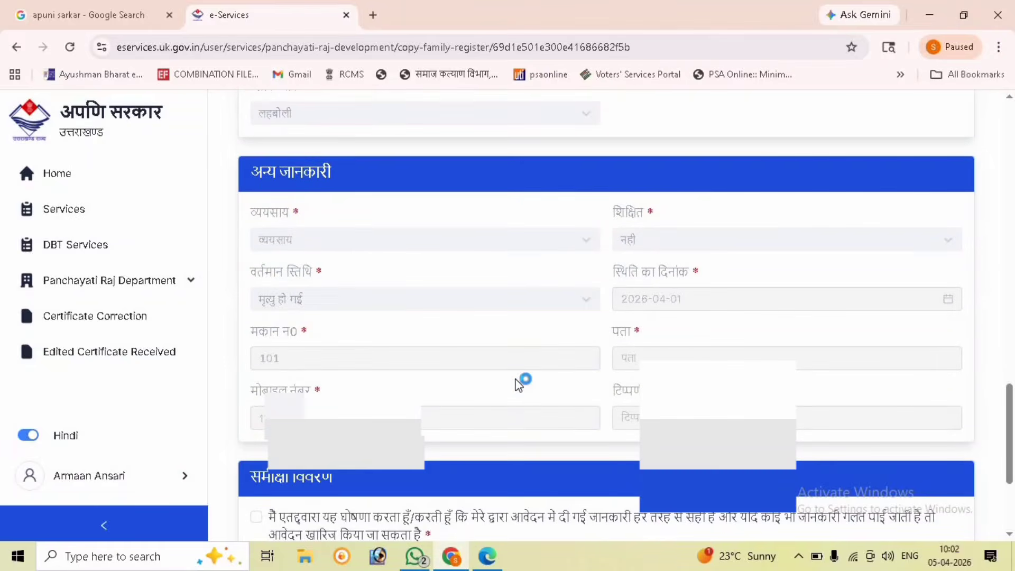
{"action": "scroll", "coordinate": [518, 383], "scroll_direction": "down", "scroll_amount": 3}
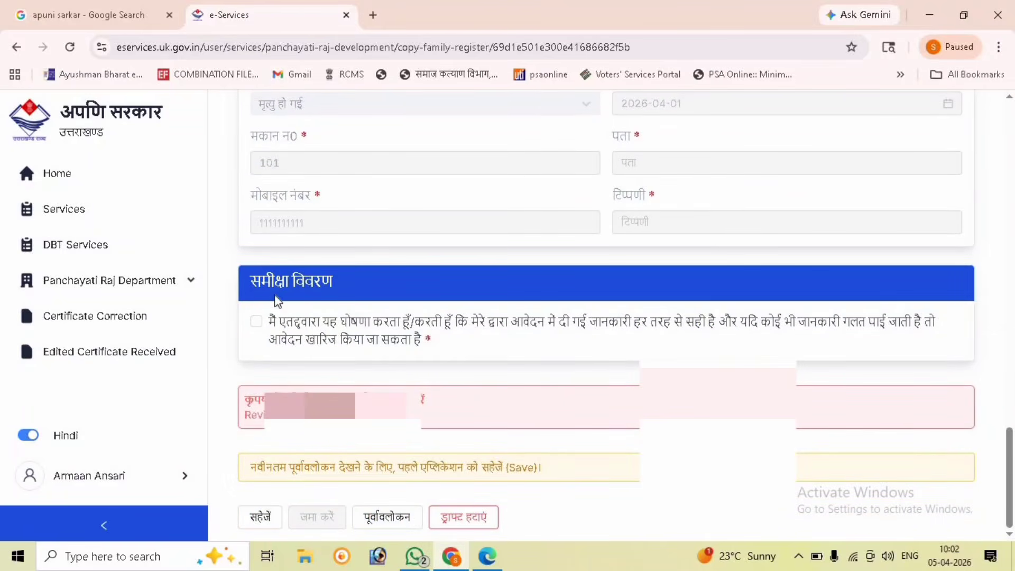
{"action": "left_click", "coordinate": [257, 322]}
Step: Submit the application with जमा करें, confirm with हाँ, and dismiss the rating prompt
{"action": "scroll", "coordinate": [370, 299], "scroll_direction": "up", "scroll_amount": 2}
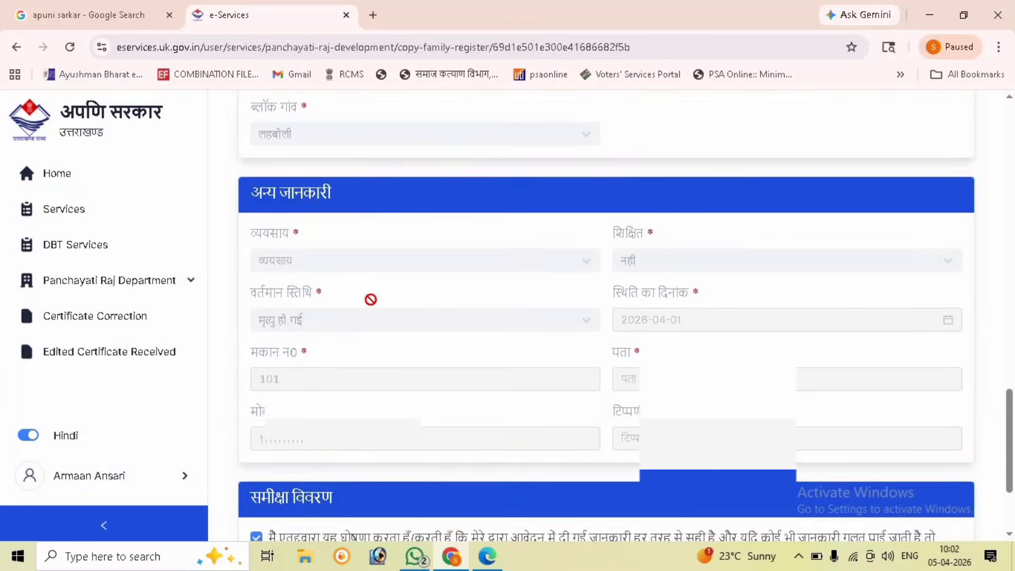
{"action": "scroll", "coordinate": [370, 299], "scroll_direction": "down", "scroll_amount": 2}
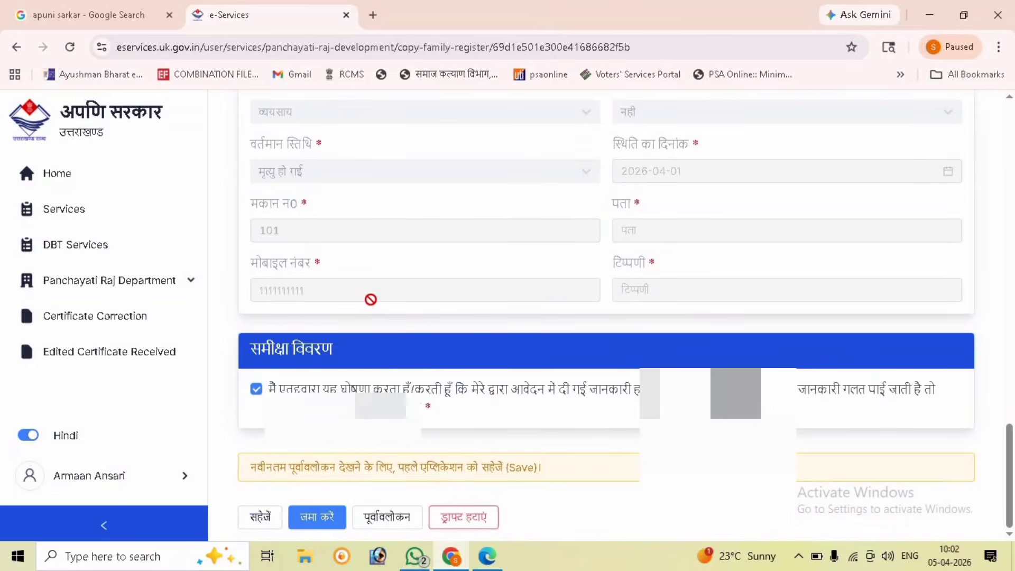
{"action": "left_click", "coordinate": [316, 515]}
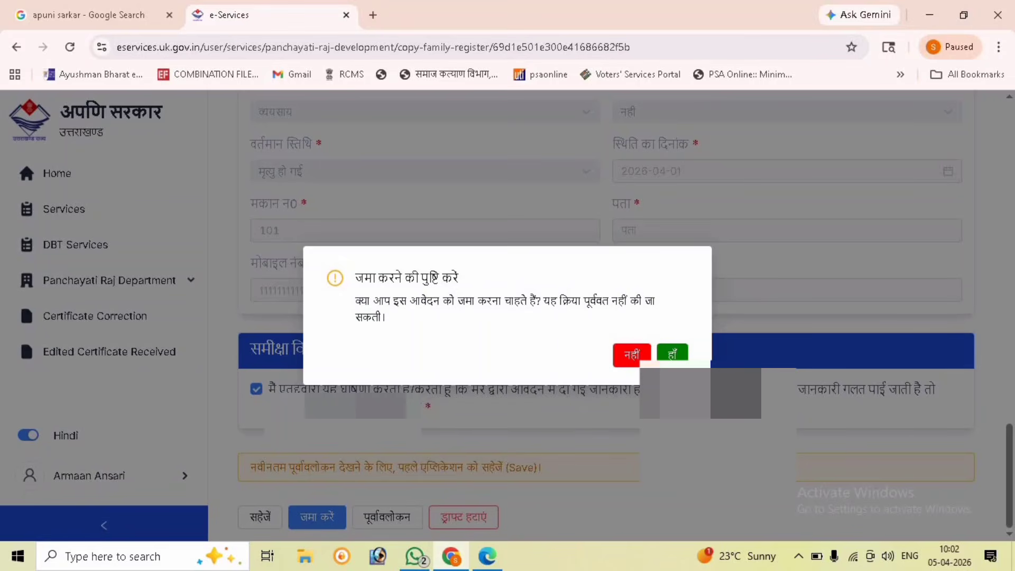
{"action": "left_click", "coordinate": [673, 355]}
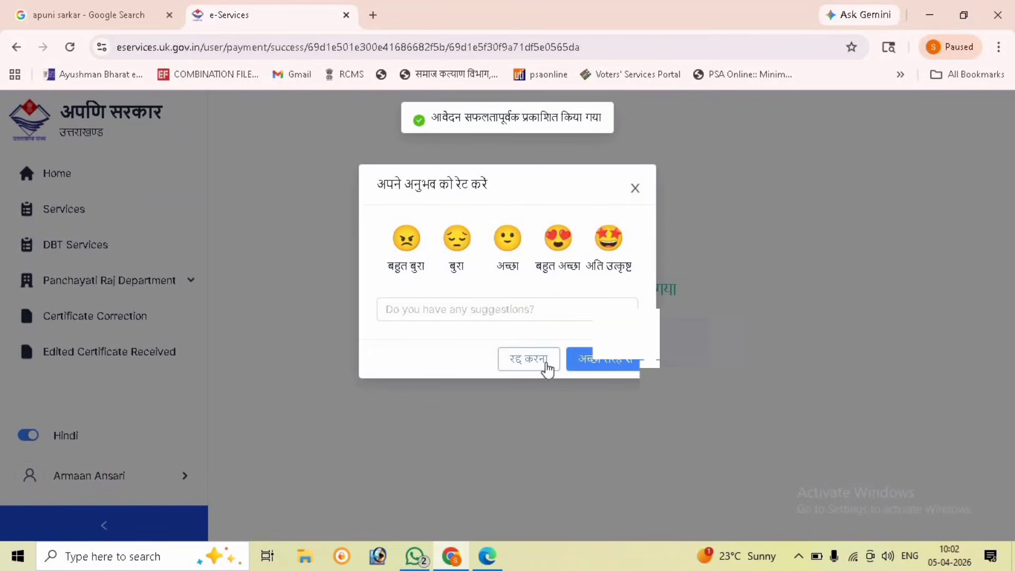
{"action": "left_click", "coordinate": [634, 188]}
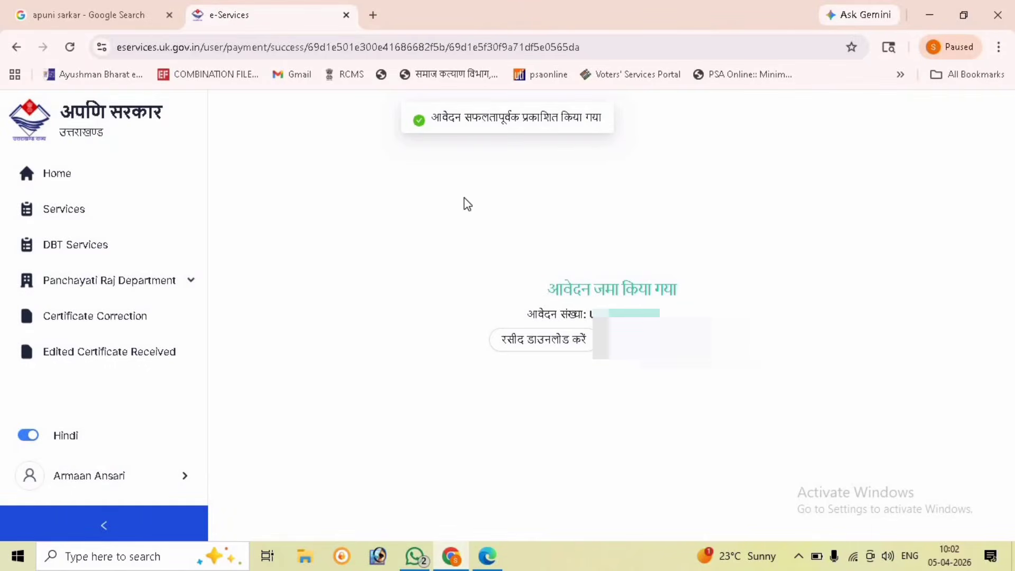